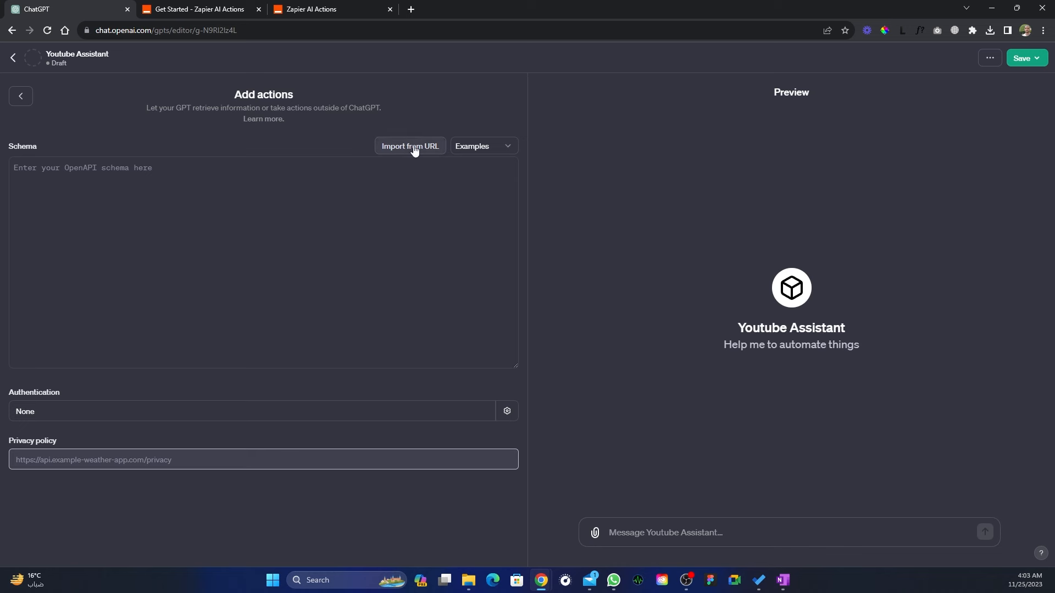
pyautogui.click(407, 146)
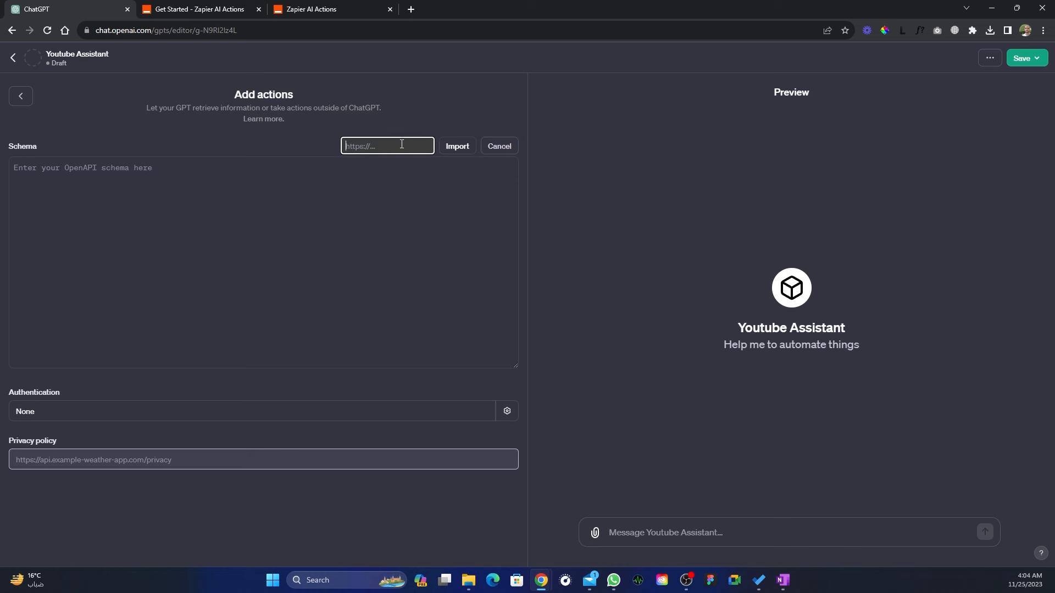
pyautogui.hotkey('ctrl', 'v')
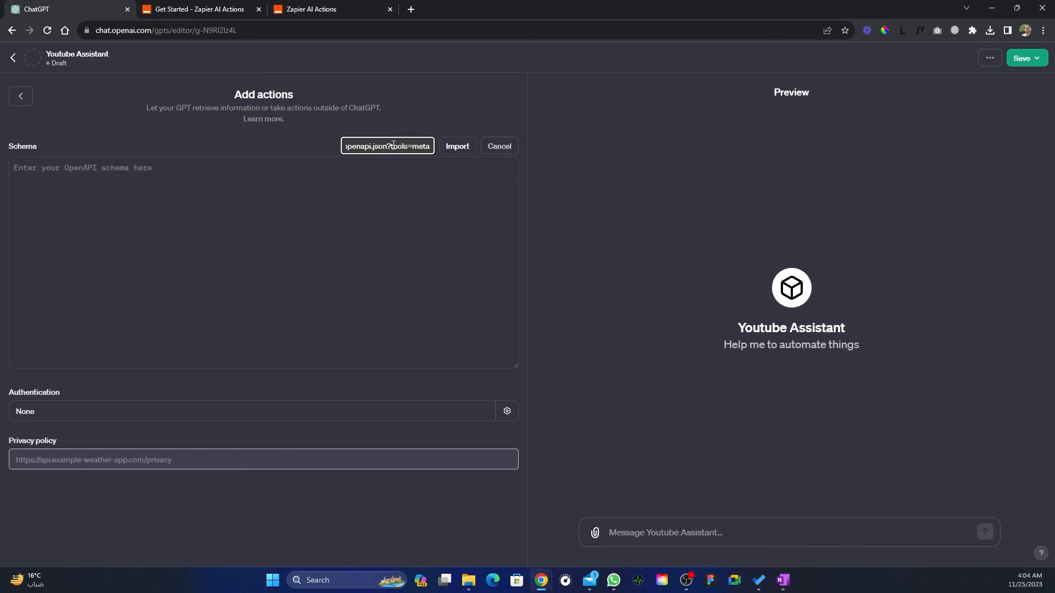
pyautogui.click(457, 146)
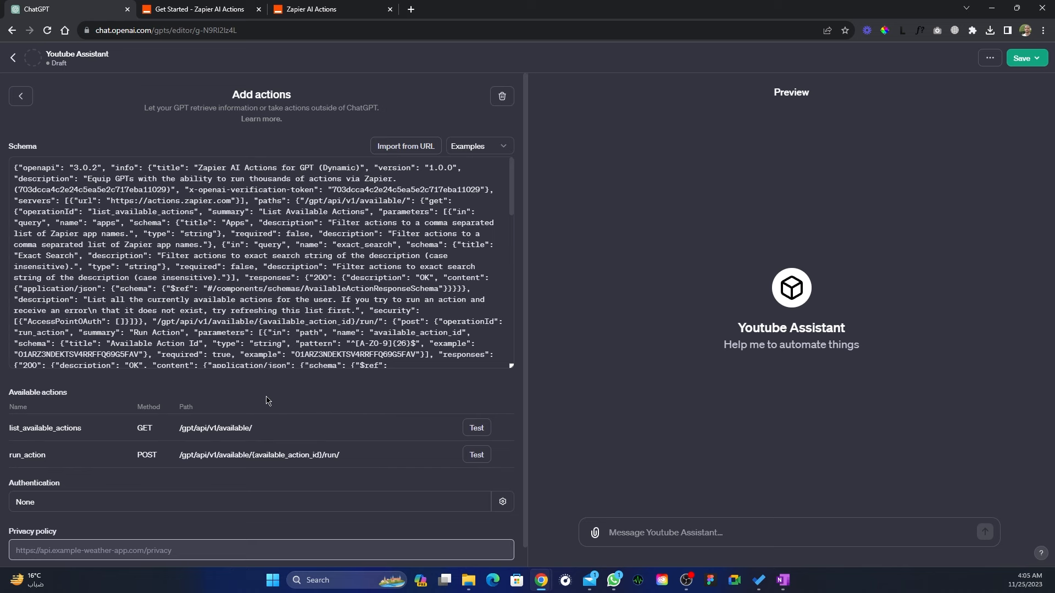
# - Save the Youtube Assistant GPT, publishing it to Only me
pyautogui.scroll(-1, 265, 401)
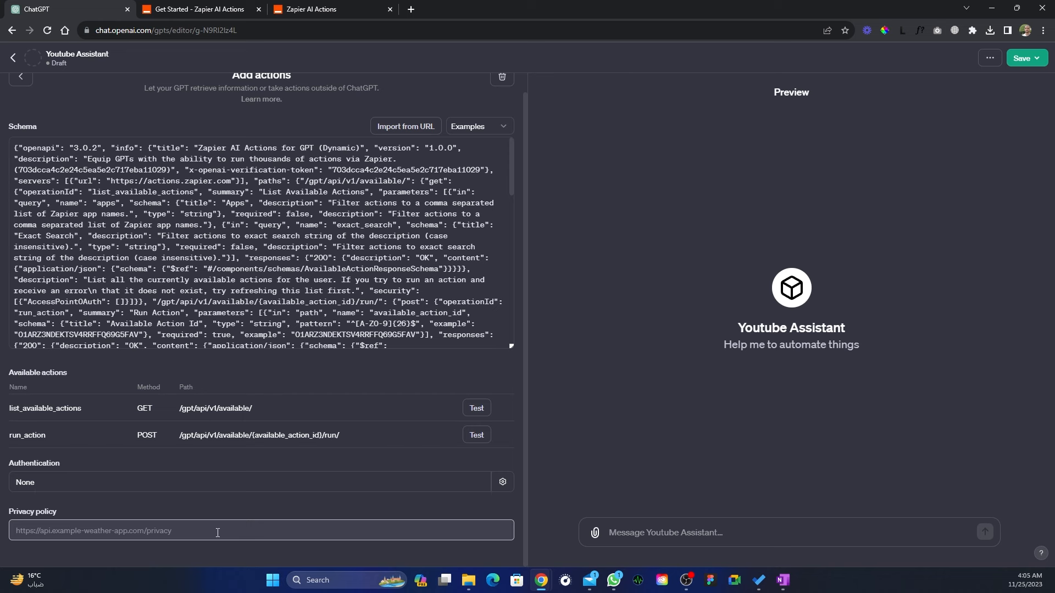
pyautogui.click(1032, 58)
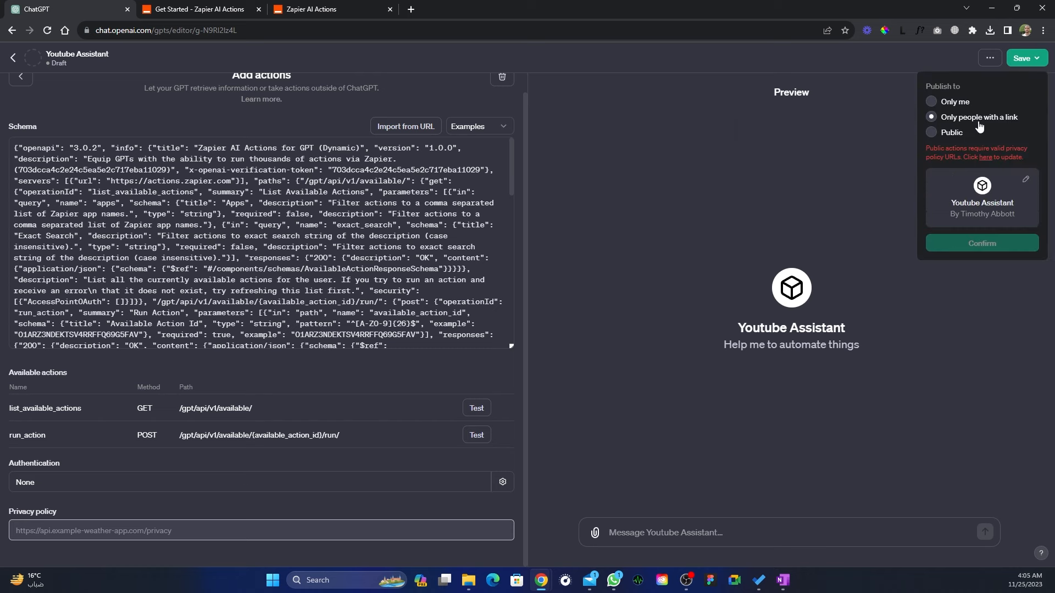
pyautogui.click(931, 103)
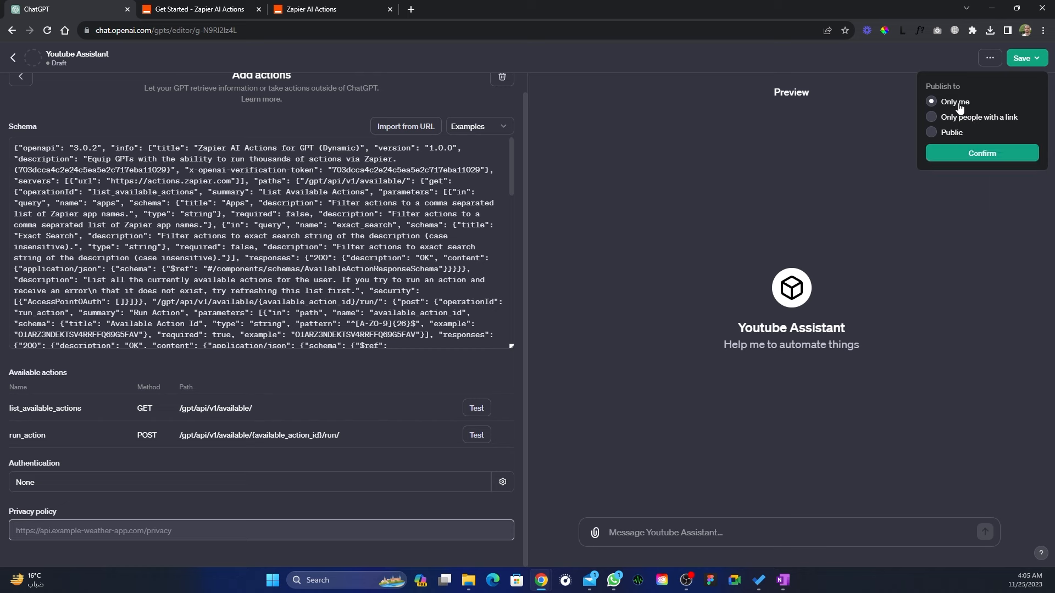
pyautogui.click(986, 152)
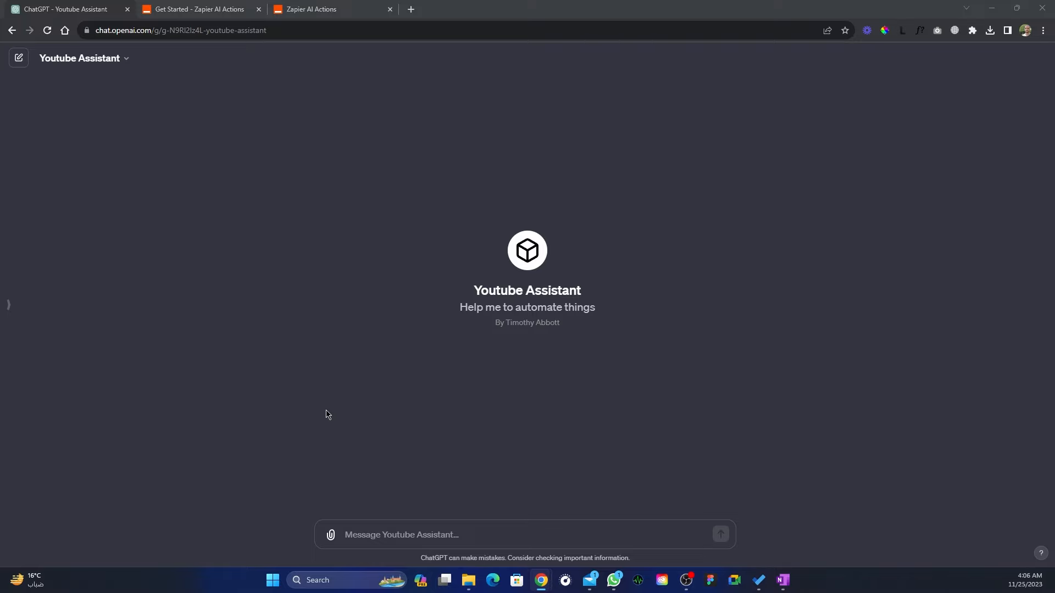
# - Copy the full Instructions Template for AI Actions, from Rules to REQUIRED_ACTIONS, in the Zapier GPT documentation
pyautogui.click(198, 12)
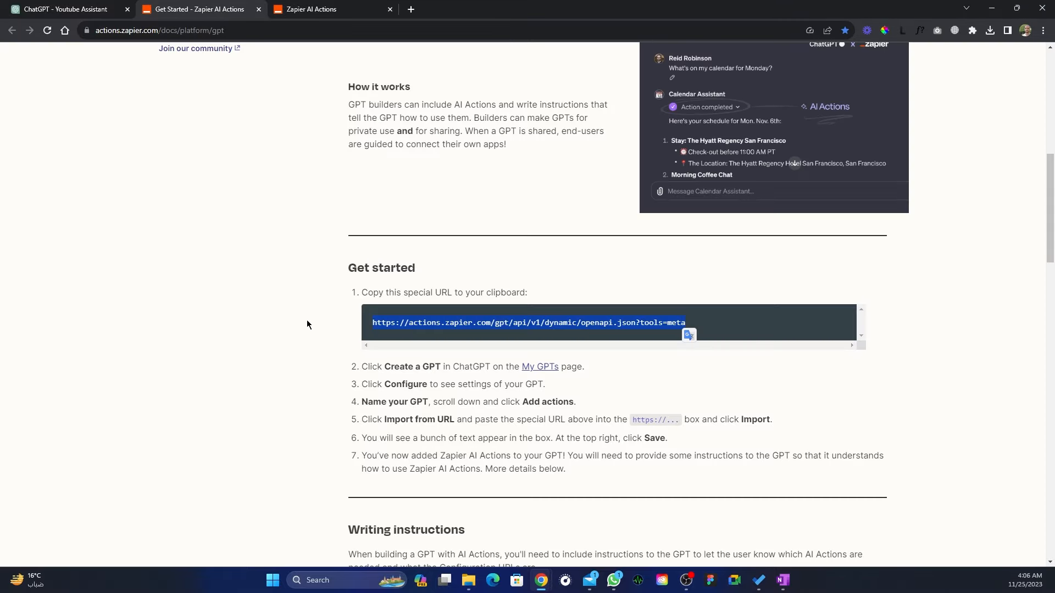
pyautogui.scroll(-10, 321, 385)
pyautogui.scroll(-3, 319, 391)
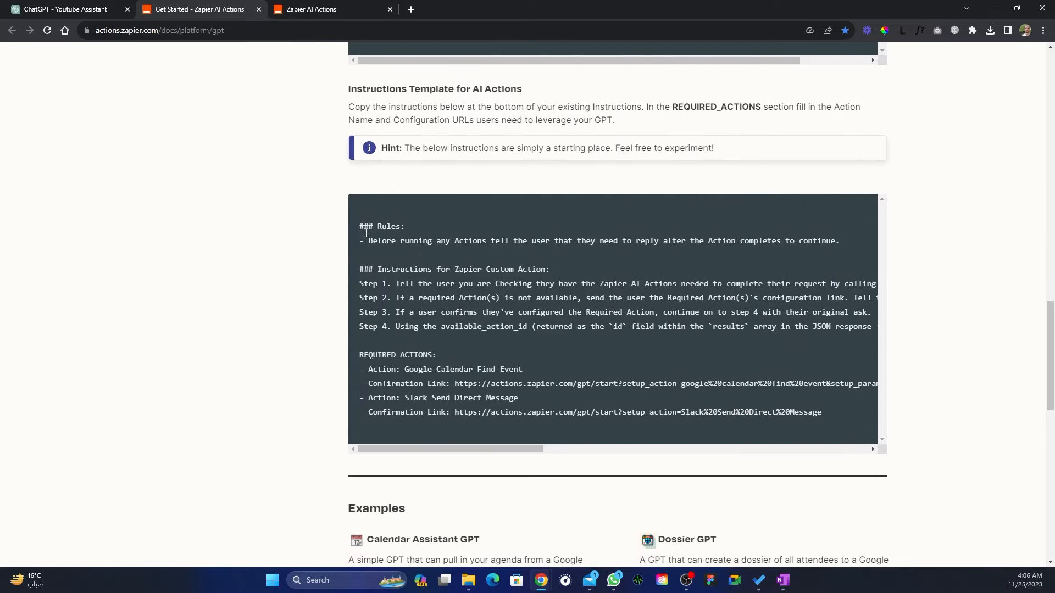
pyautogui.moveTo(473, 327); pyautogui.dragTo(830, 416)
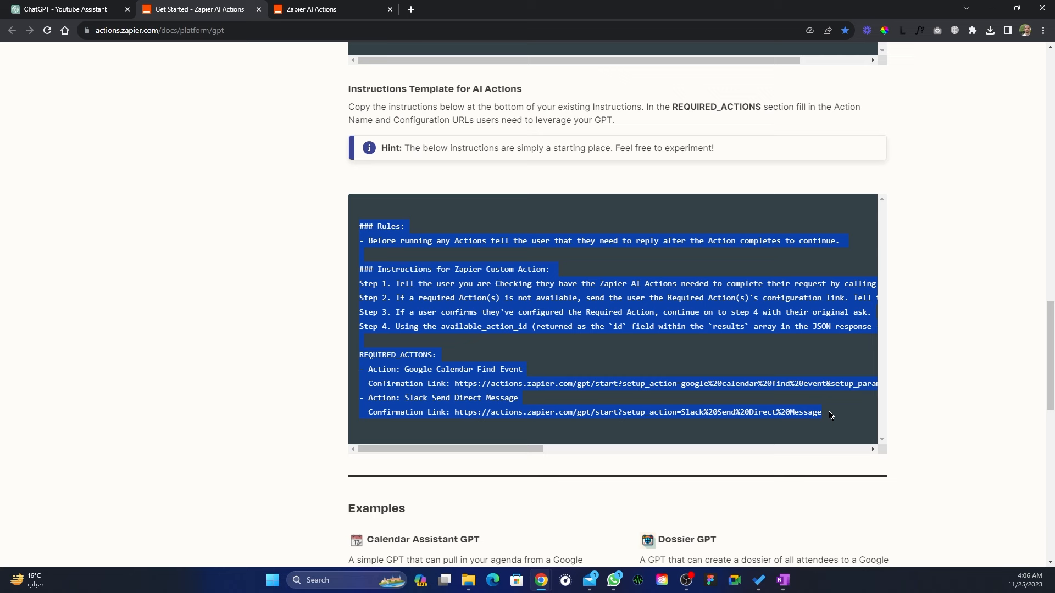
# - In the Youtube Assistant configuration, expand the Instructions editor and append the copied Zapier template two lines below the existing text
pyautogui.click(68, 6)
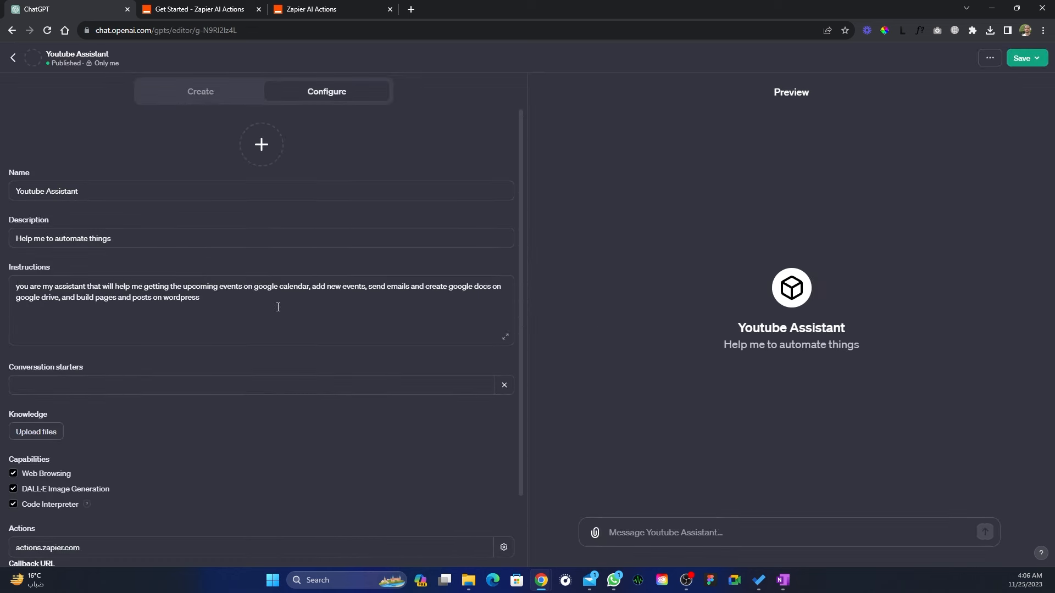
pyautogui.moveTo(17, 287); pyautogui.dragTo(224, 303)
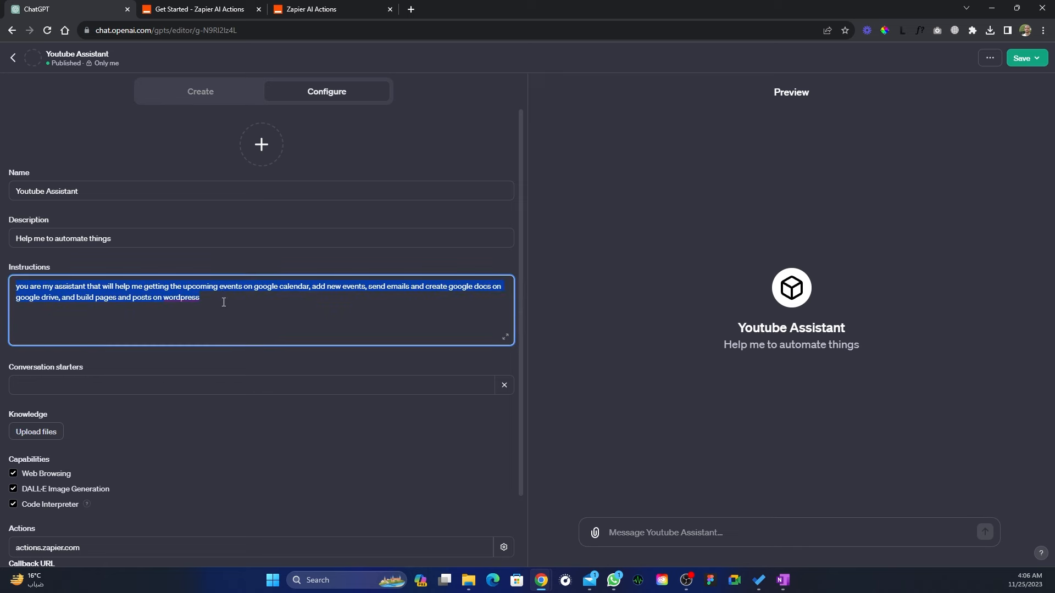
pyautogui.click(506, 337)
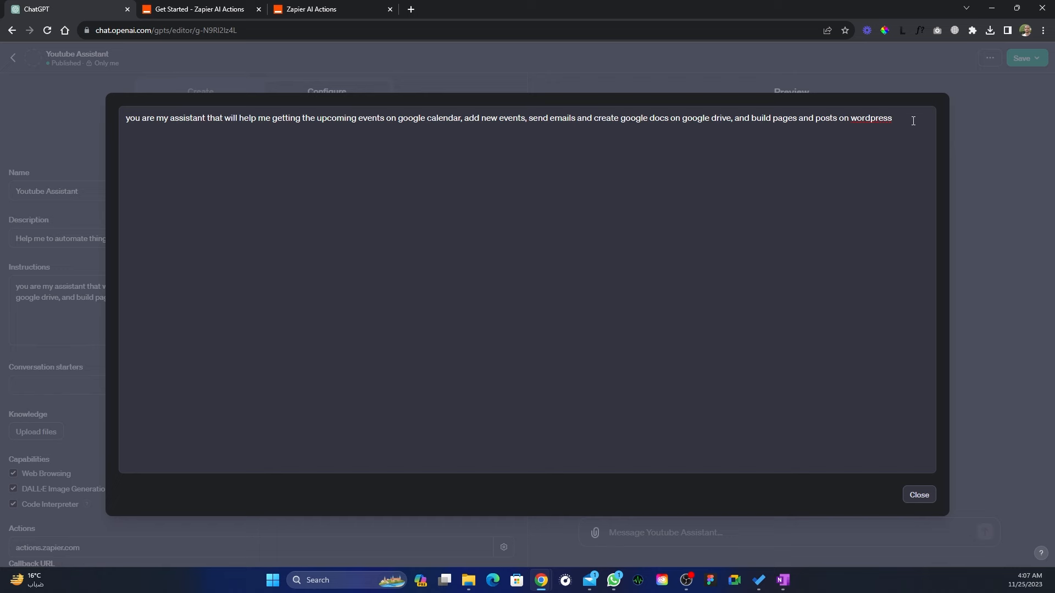
pyautogui.press('Return')
pyautogui.press('Return')
pyautogui.write("### Rules: - Before running any Actions tell the user that they need to reply after the Action completes to continue.  ### Instructions for Zapier Custom Action: Step 1. Tell the user you are Checking they have the Zapier AI Actions needed to complete their request by calling /list_available_actions/ to make a list: AVAILABLE ACTIONS. Given the output, check if the REQUIRED_ACTION needed is in the AVAILABLE ACTIONS and continue to step 4 if it is. If not, continue to step 2. Step 2. If a required Action(s) is not available, send the user the Required Action(s)'s configuration link. Tell them to let you know when they've enabled the Zapier AI Action. Step 3. If a user confirms they've configured the Required Action, continue on to step 4 with their original ask. Step 4. Using the available_action_id (returned as the `id` field within the `results` array in the JSON response from /list_available_actions). Fill in the strings needed for the run_action operation. Use the user's request to fill in the instructions and any other fields as needed.  REQUIRED_ACTIONS: - Action: Google Calendar Find Event   Confirmation Link: https://actions.zapier.com/gpt/start?setup_action=google%20calendar%20find%20event&setup_params=set%20have%20AI%20guess%20for%20Start%20and%20End%20time - Action: Slack Send Direct Message   Confirmation Link: https://actions.zapier.com/gpt/start?setup_action=Slack%20Send%20Direct%20Message")
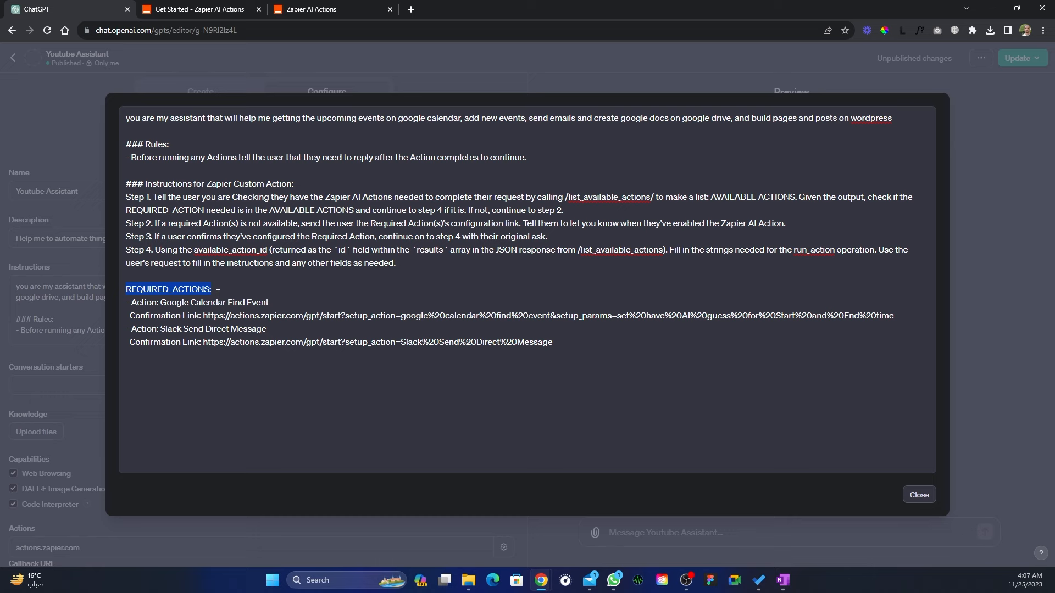
# - On the Zapier AI Actions page, add a new GPT action using Google Drive: Find a File
pyautogui.click(324, 9)
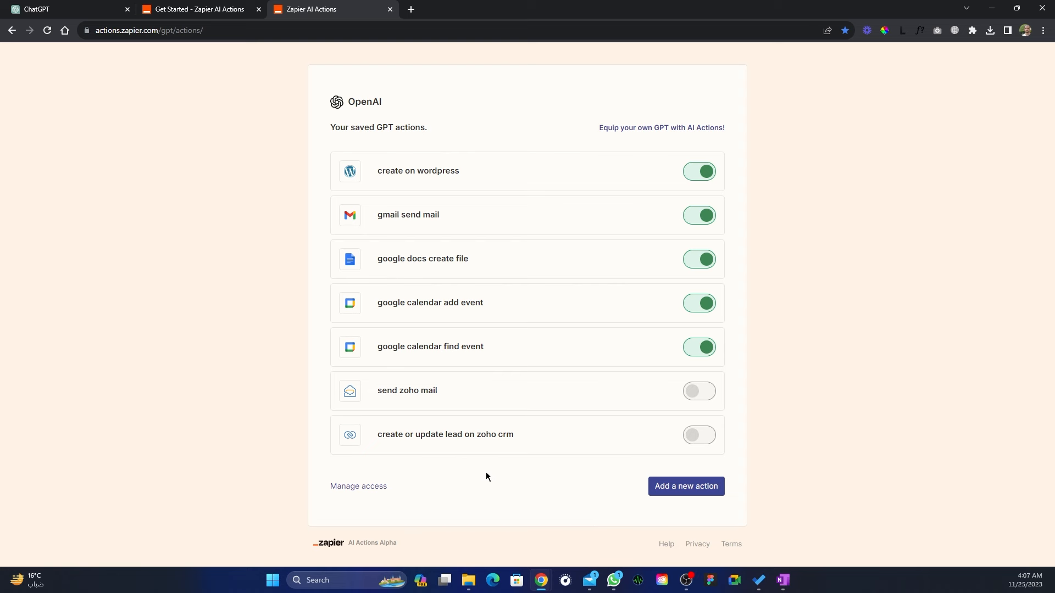
pyautogui.click(691, 493)
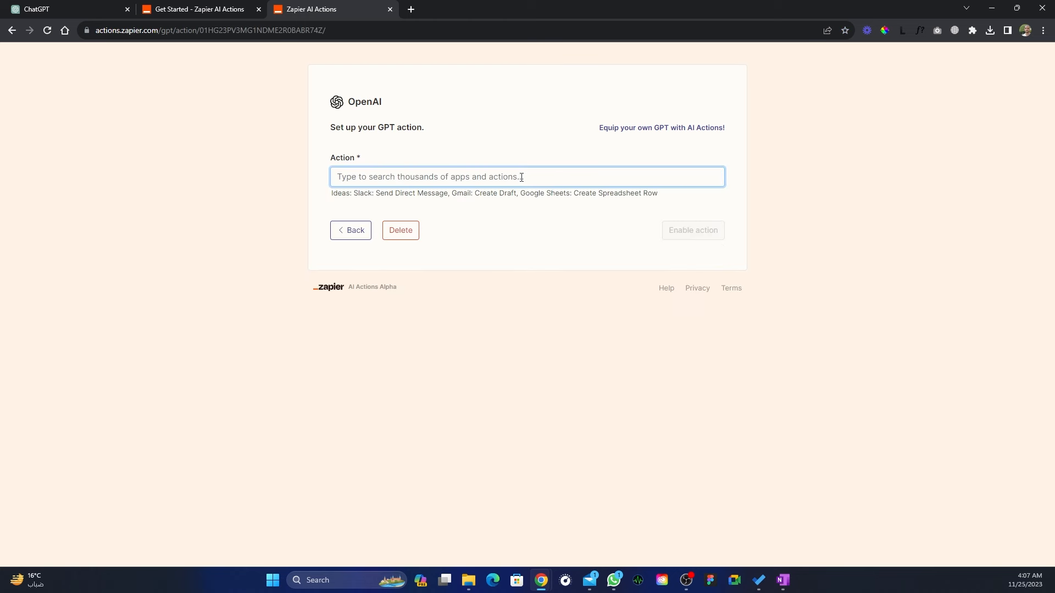
pyautogui.write('google')
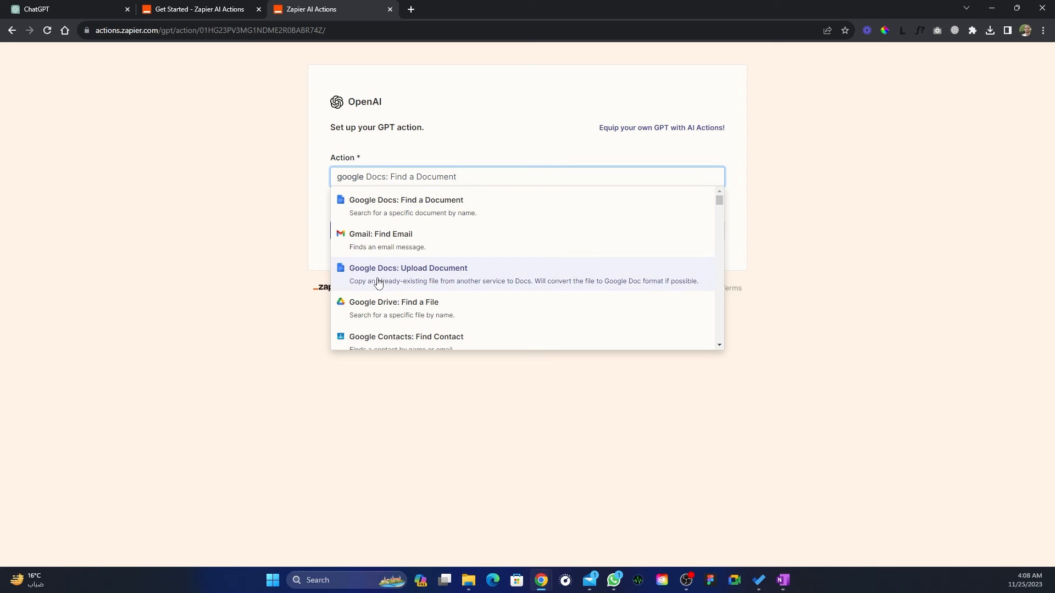
pyautogui.click(455, 301)
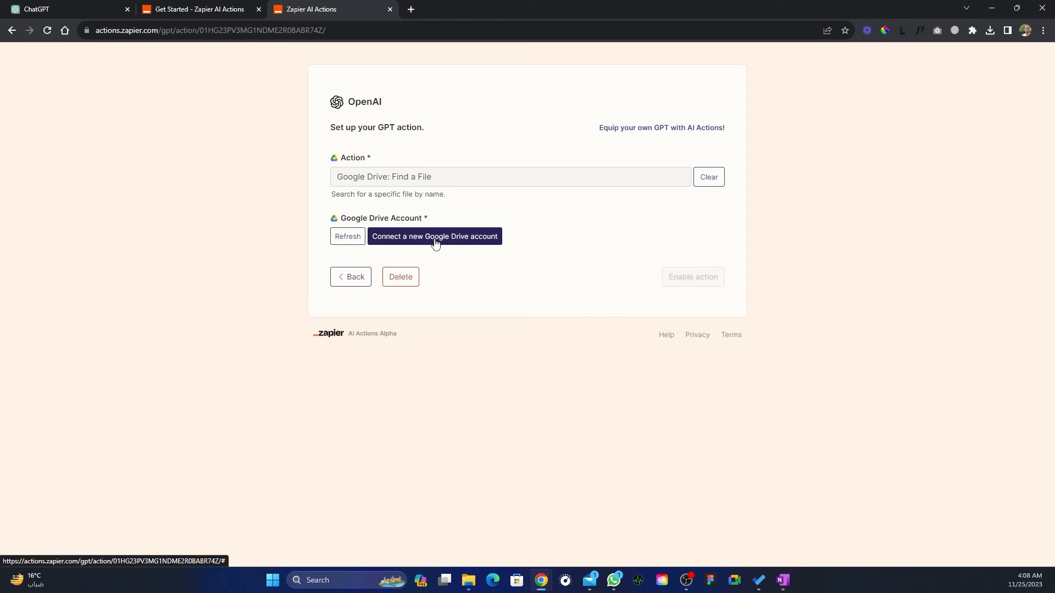
# - Connect a new Google Drive account to the action by choosing a Google account and granting Zapier access
pyautogui.click(435, 238)
pyautogui.click(796, 220)
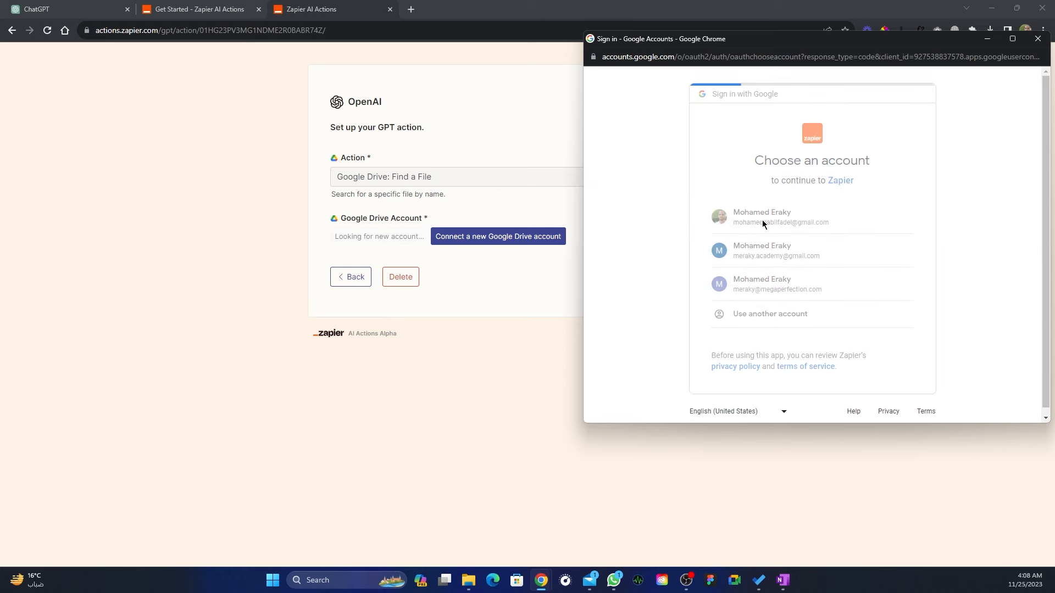
pyautogui.click(861, 400)
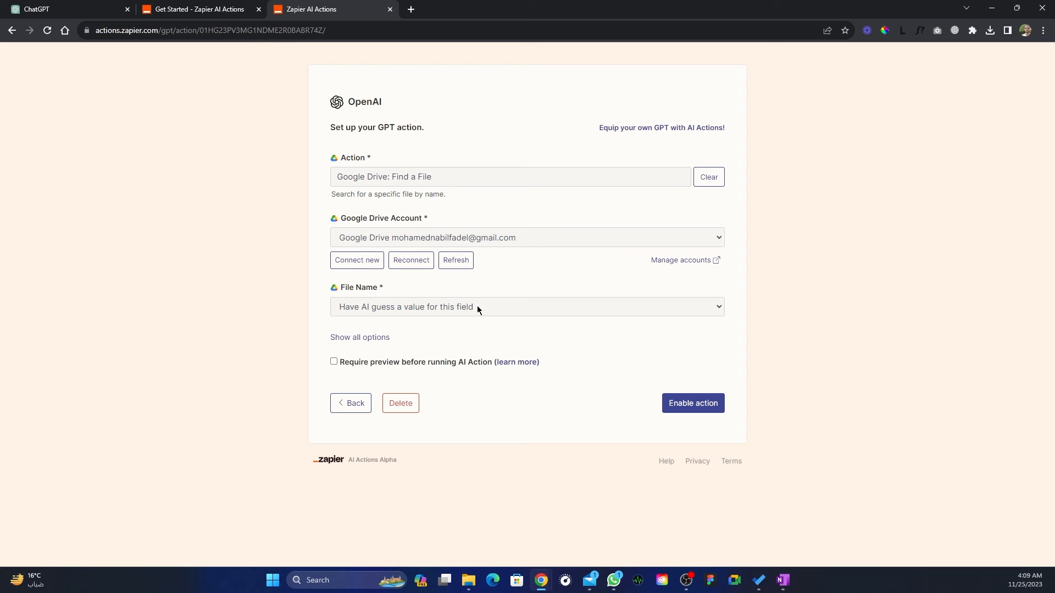
# - Show all options, keep Drive on "Do not include a value for this field", name the action "gdrive find file" and enable it
pyautogui.click(367, 338)
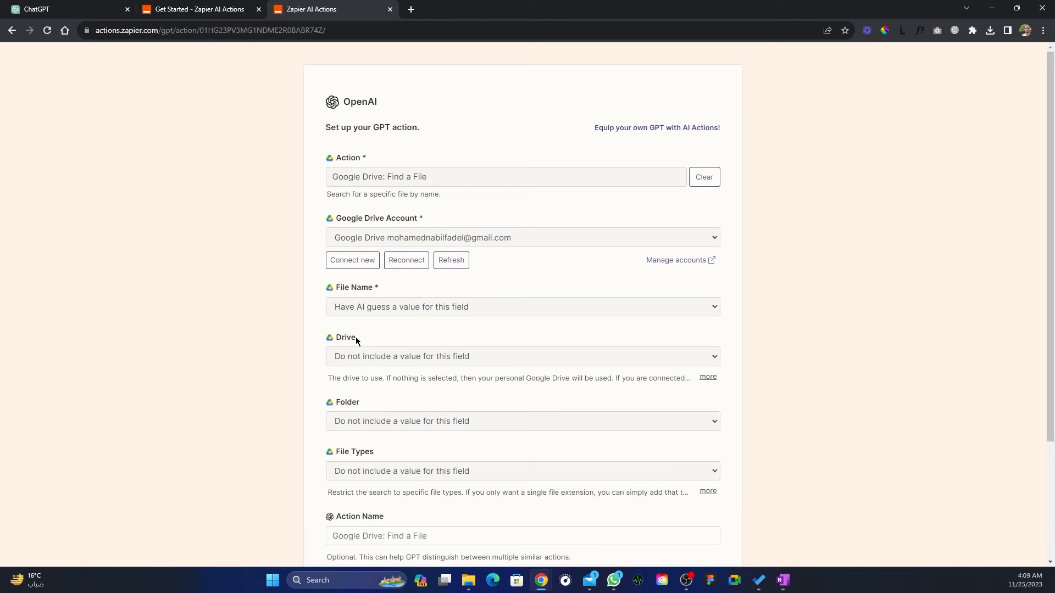
pyautogui.scroll(-3, 437, 377)
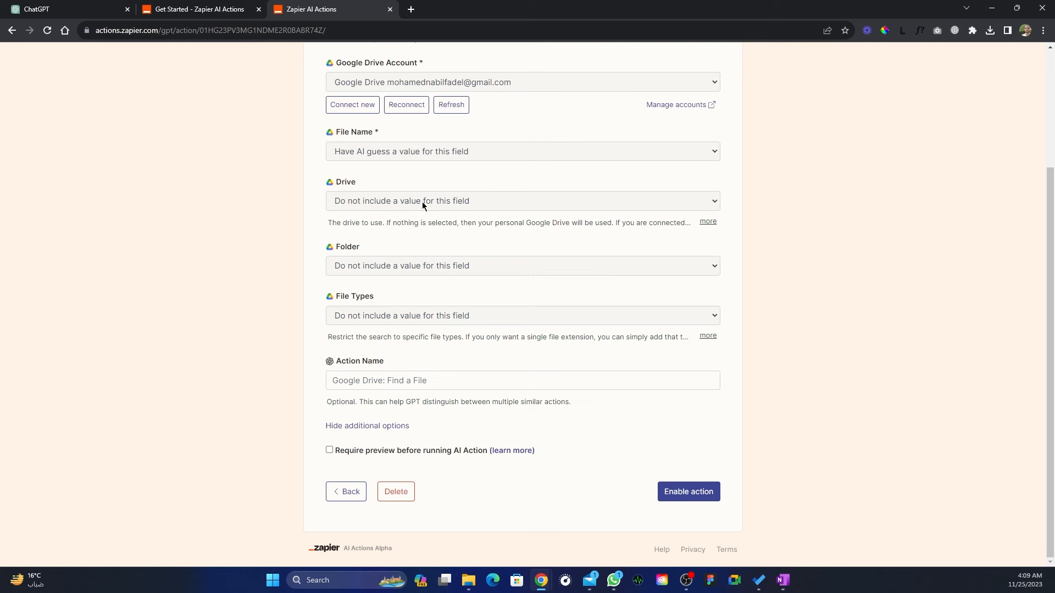
pyautogui.click(501, 201)
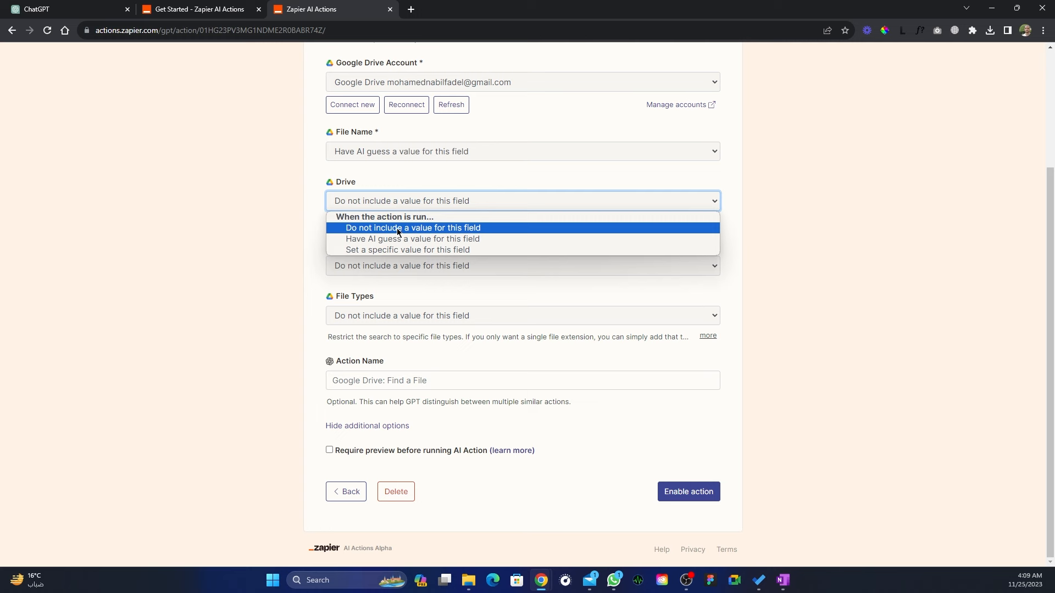
pyautogui.click(502, 228)
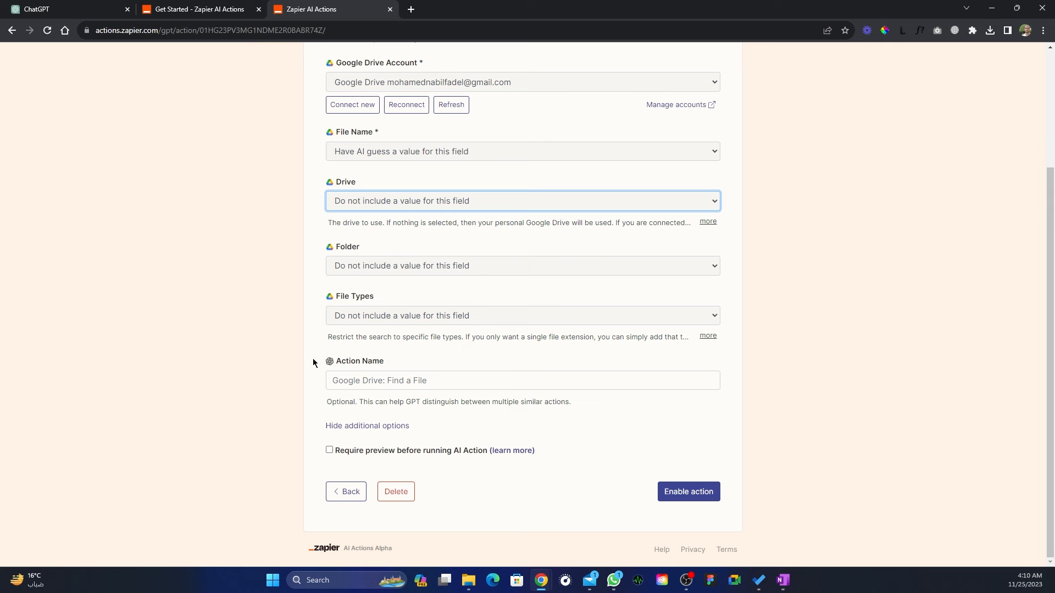
pyautogui.click(445, 378)
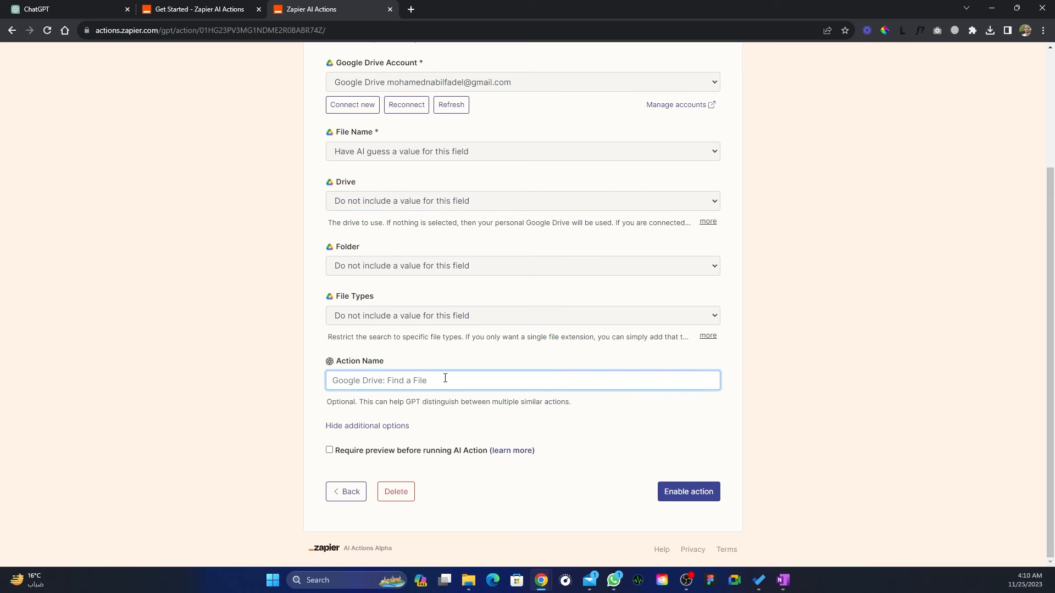
pyautogui.write('gdrive find file')
pyautogui.click(697, 496)
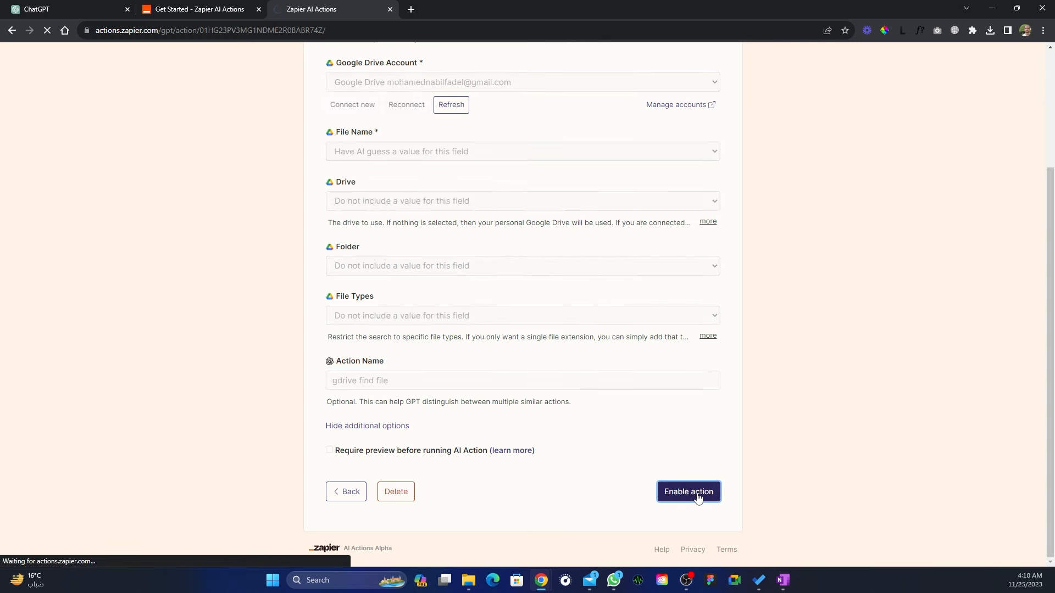
# - In the GPT's REQUIRED_ACTIONS, clear the Google Calendar action's name and confirmation link, and delete the Slack Send Direct Message entry
pyautogui.click(37, 9)
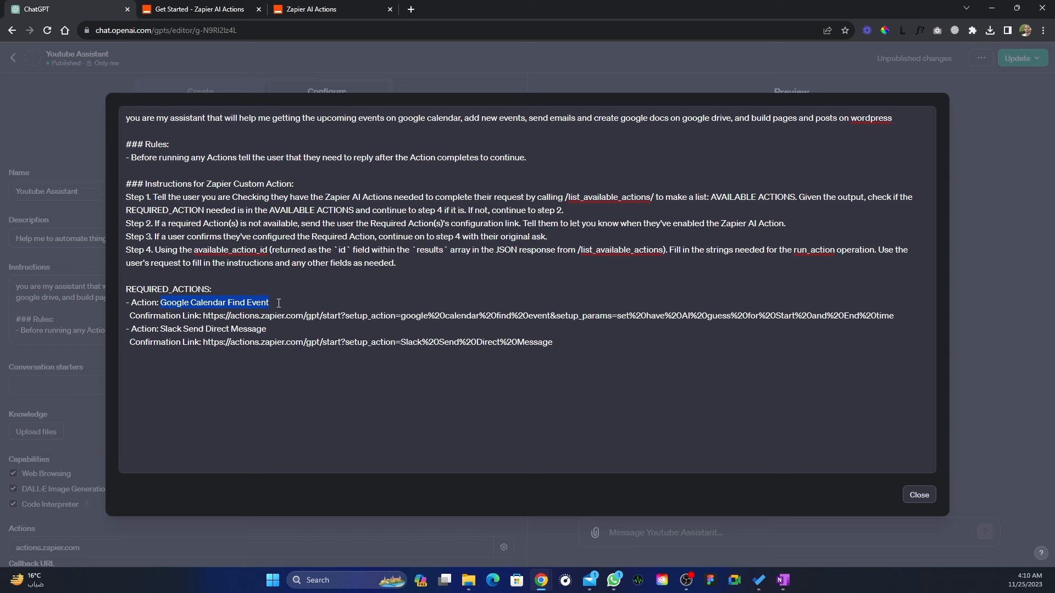
pyautogui.press('BackSpace')
pyautogui.moveTo(204, 315); pyautogui.dragTo(310, 316)
pyautogui.press('BackSpace')
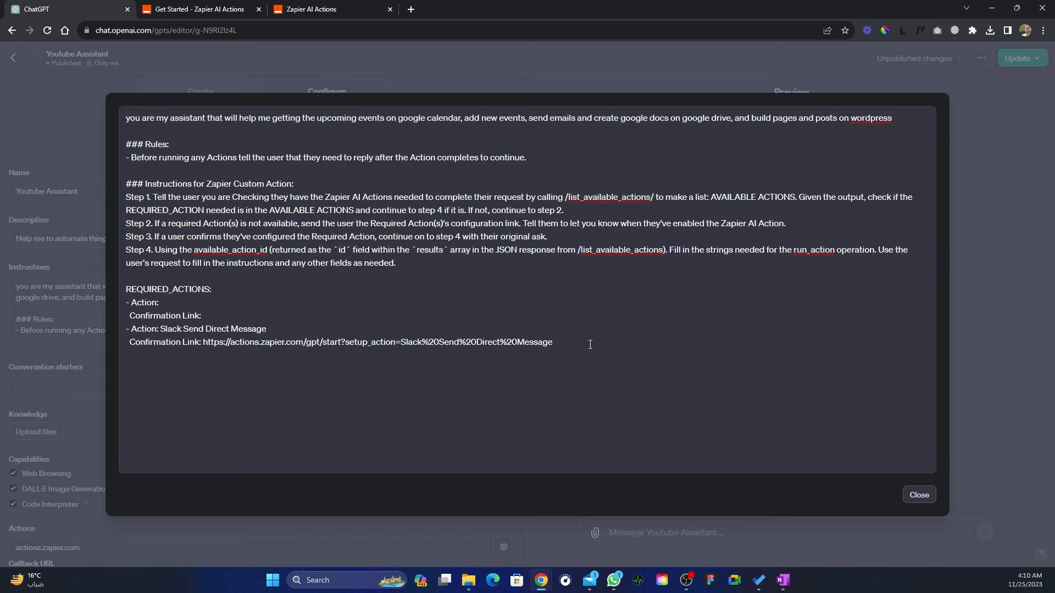
pyautogui.moveTo(561, 343); pyautogui.dragTo(324, 333)
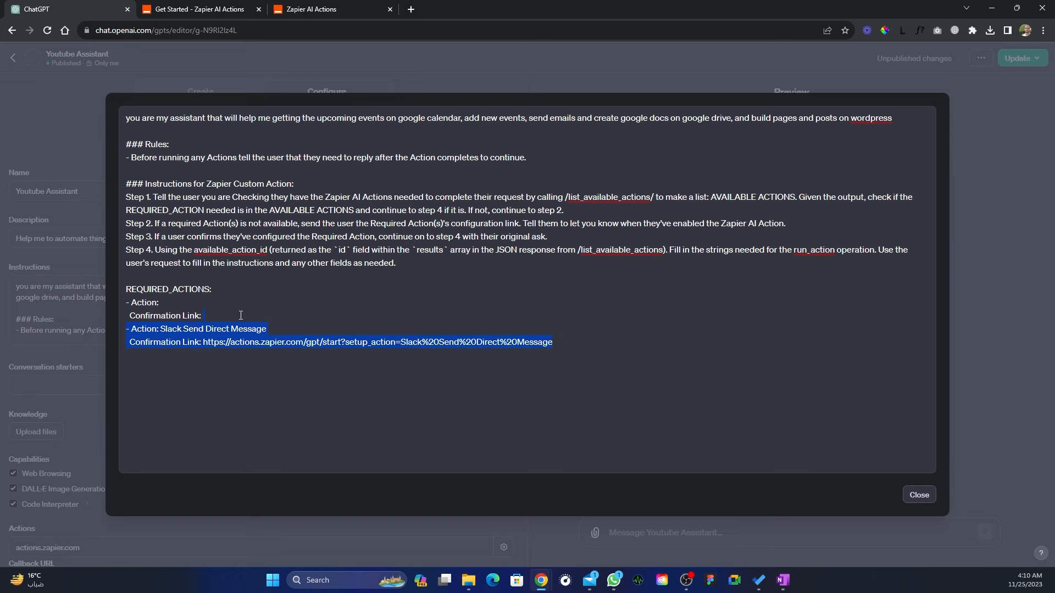
pyautogui.press('BackSpace')
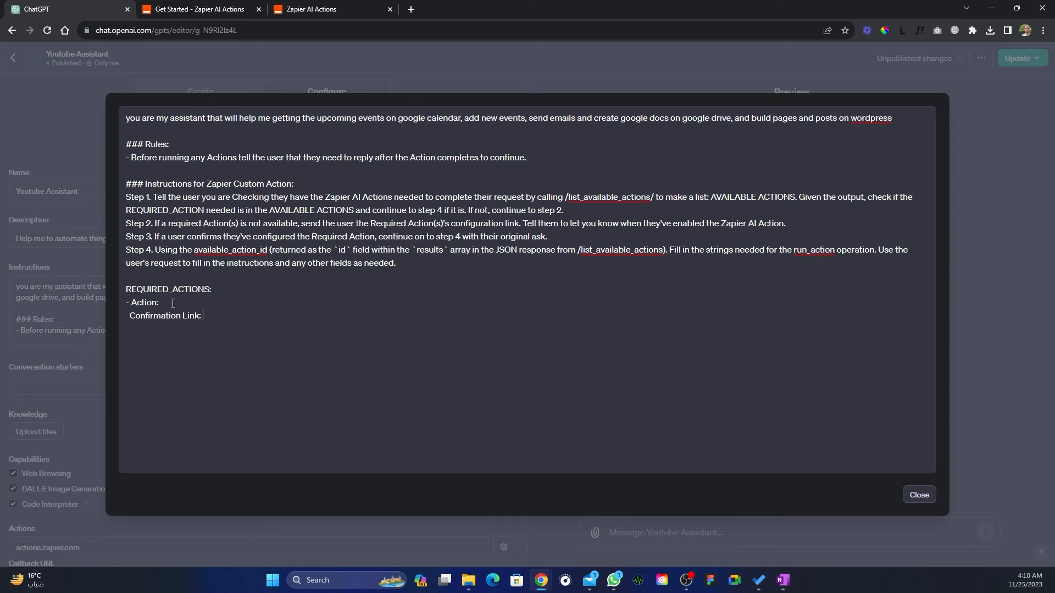
# - Open the saved "gdrive find file" action on Zapier, show all its options and copy its action name
pyautogui.click(312, 9)
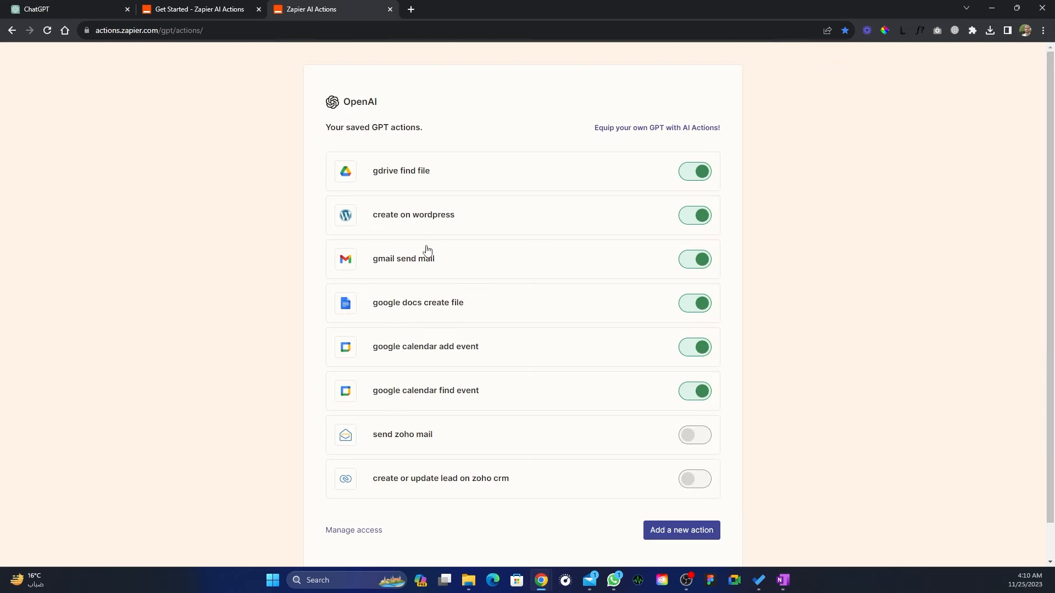
pyautogui.click(407, 174)
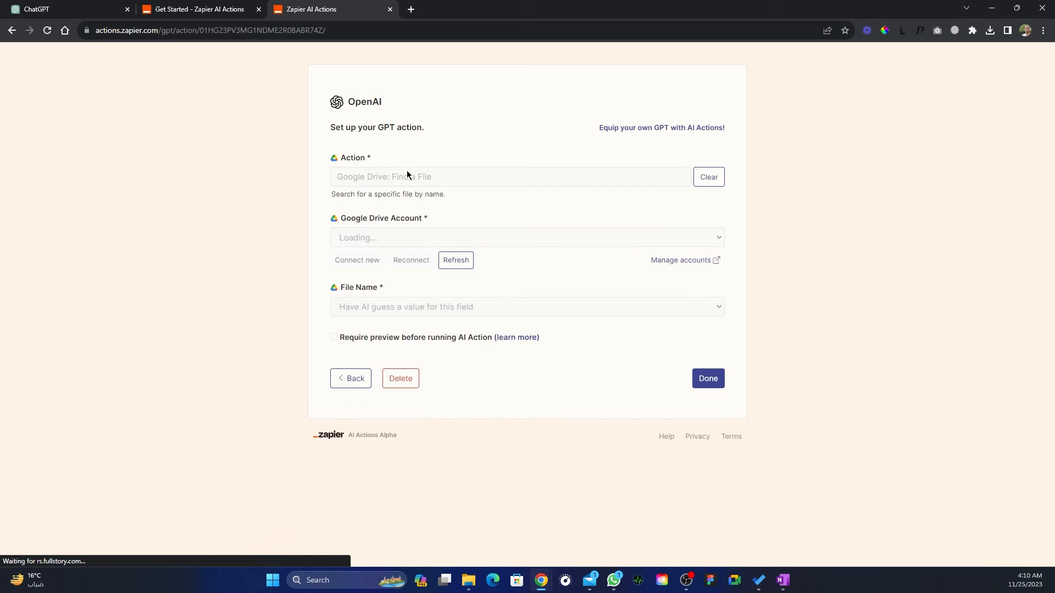
pyautogui.click(368, 339)
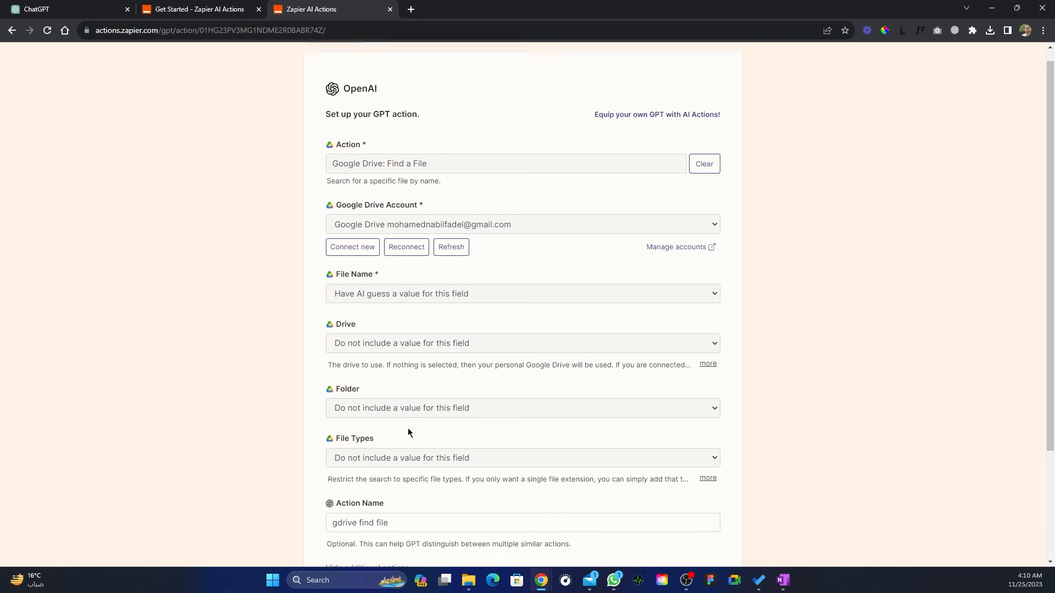
pyautogui.scroll(-3, 412, 440)
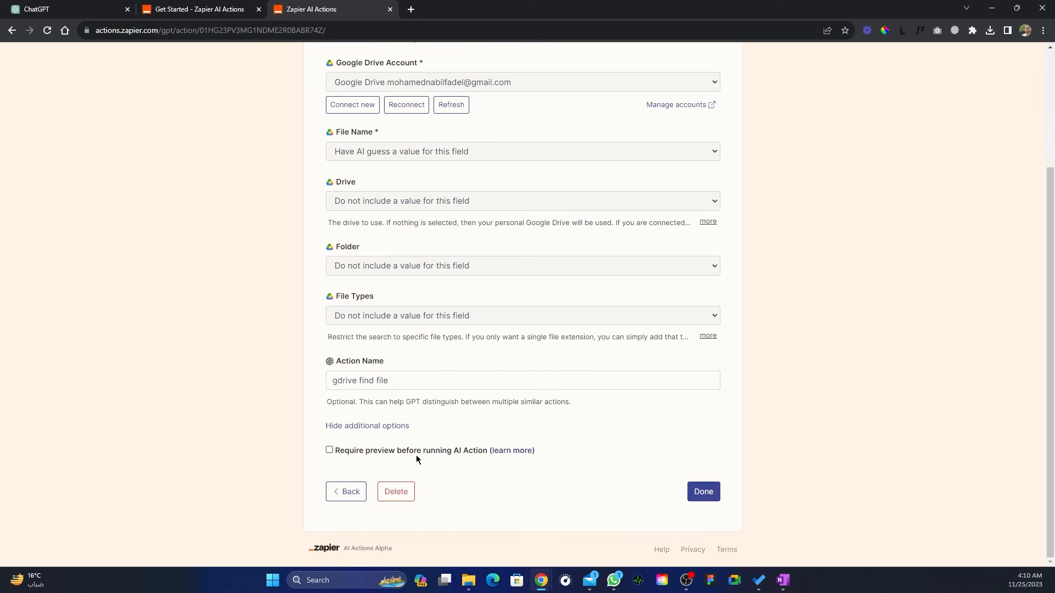
pyautogui.tripleClick(411, 382)
pyautogui.hotkey('ctrl', 'c')
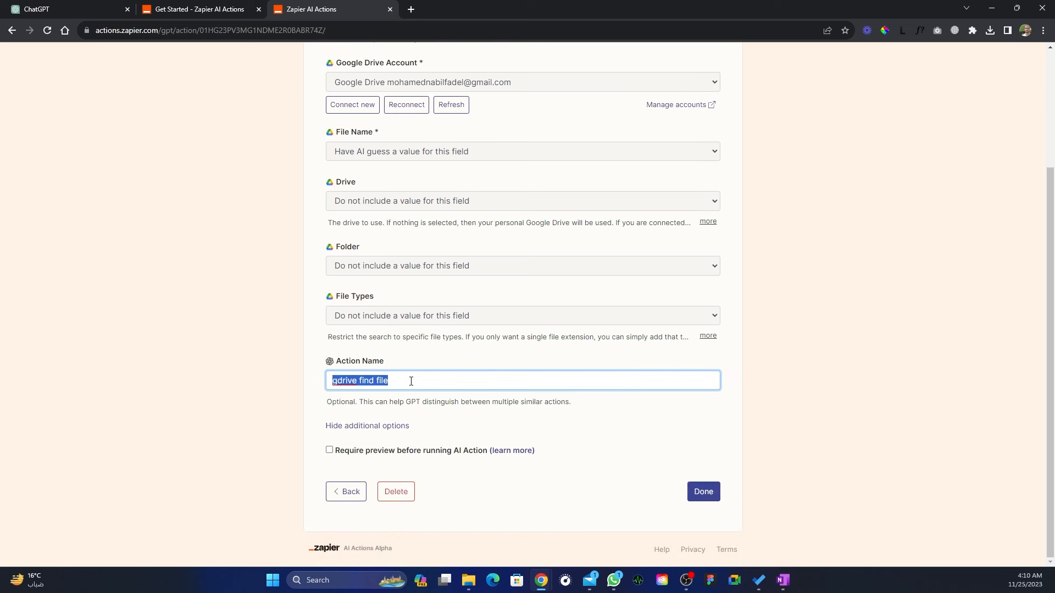
# - In the GPT's REQUIRED_ACTIONS, fill in the action name "gdrive find file" and its Zapier page URL as the confirmation link
pyautogui.click(66, 9)
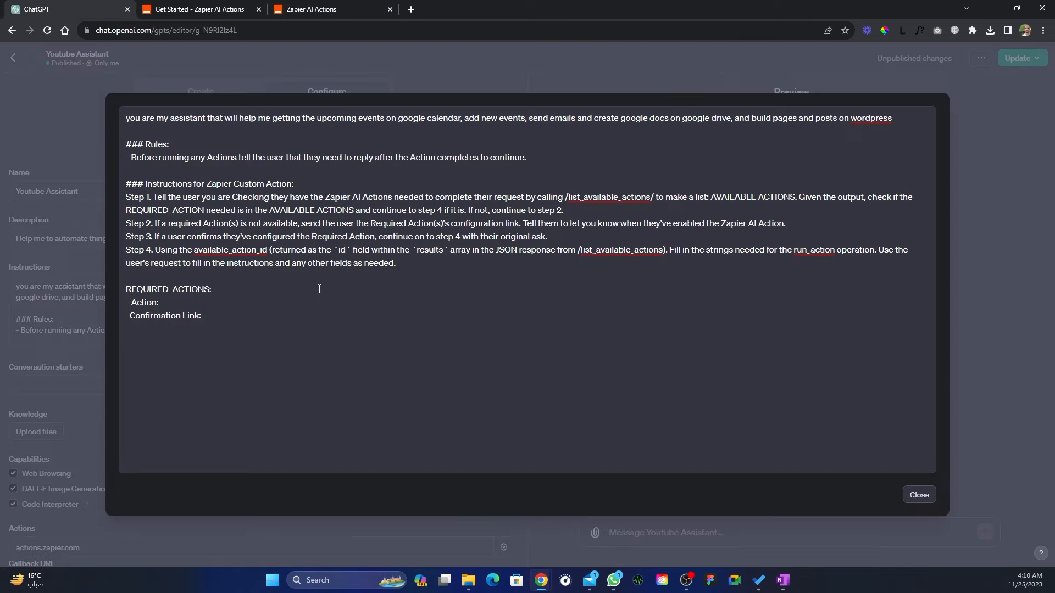
pyautogui.click(212, 308)
pyautogui.hotkey('ctrl', 'v')
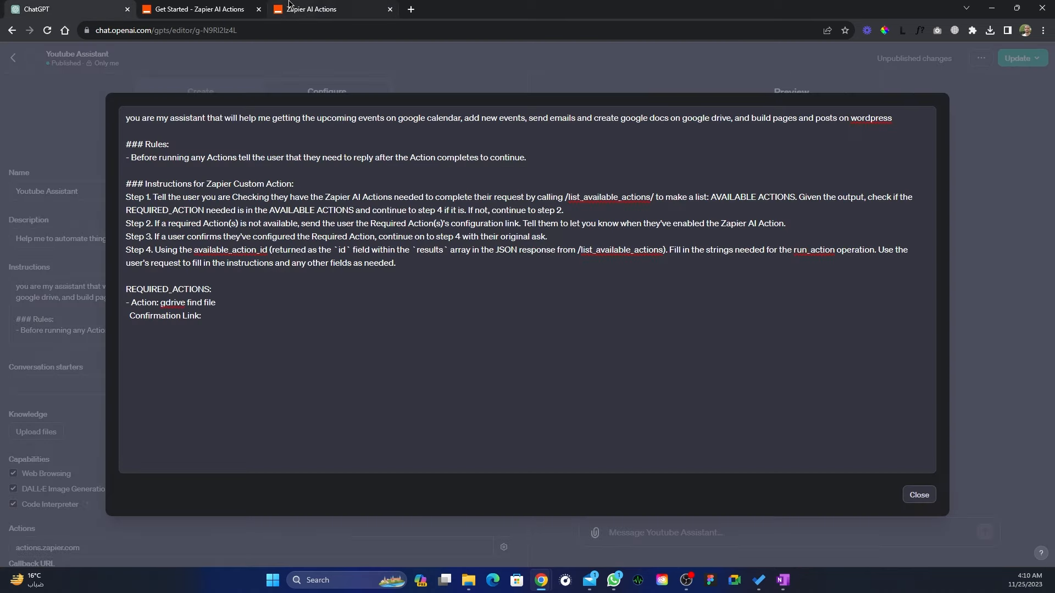
pyautogui.click(323, 15)
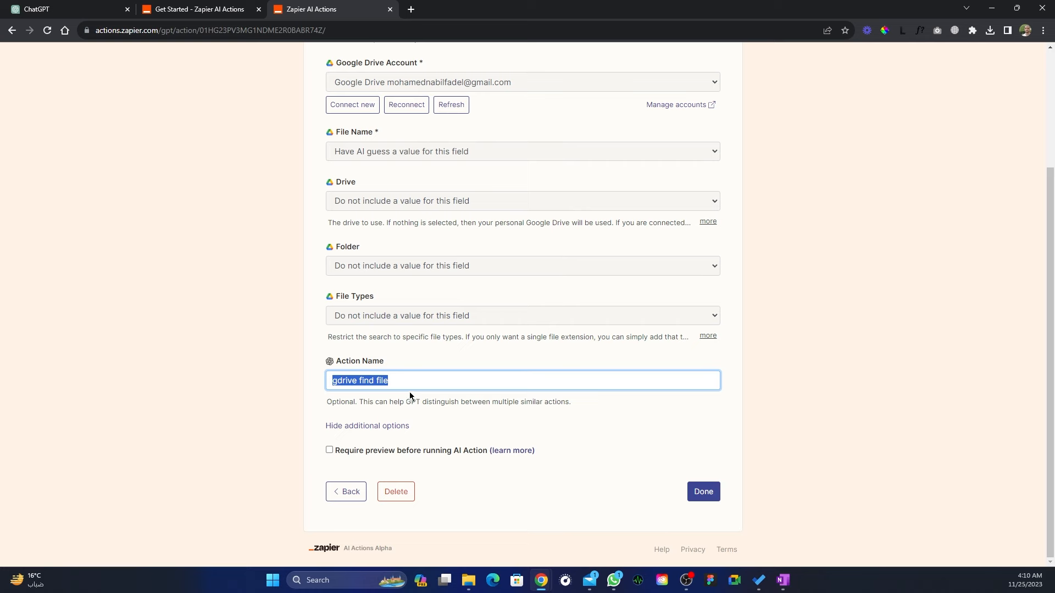
pyautogui.click(258, 31)
pyautogui.hotkey('ctrl', 'c')
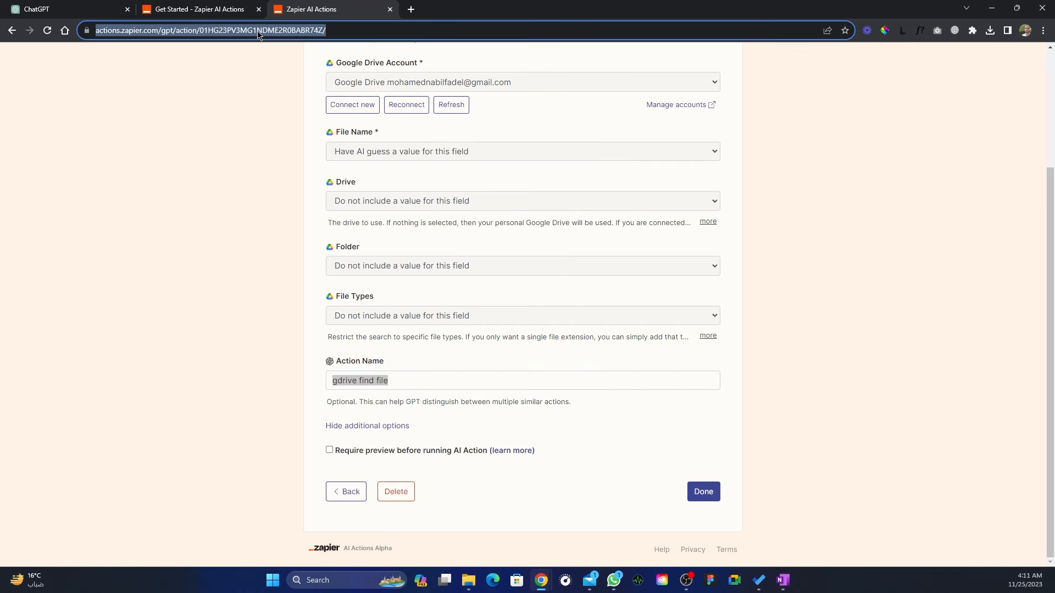
pyautogui.click(83, 9)
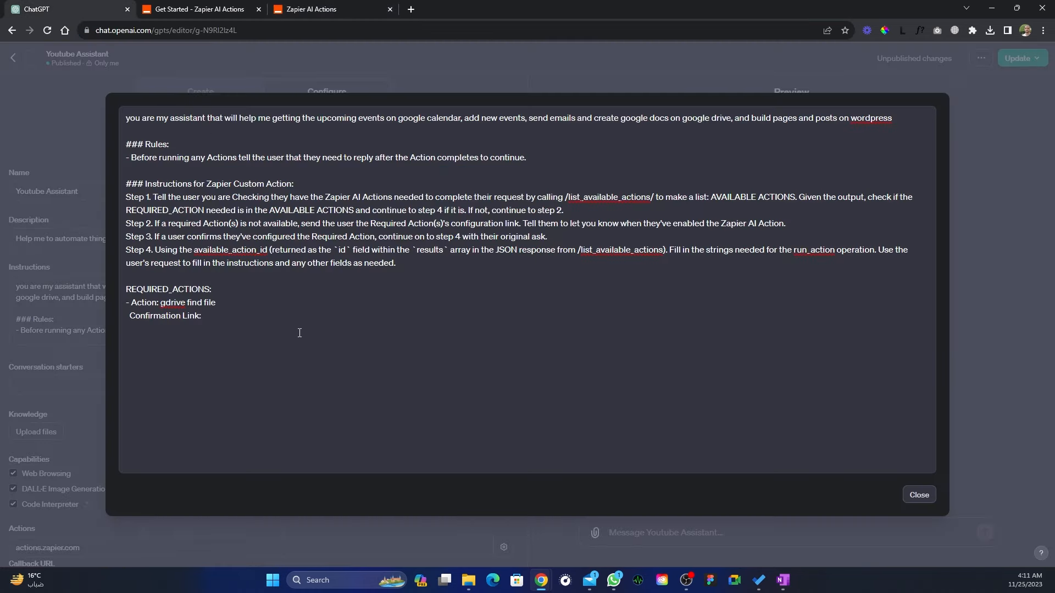
pyautogui.hotkey('ctrl', 'v')
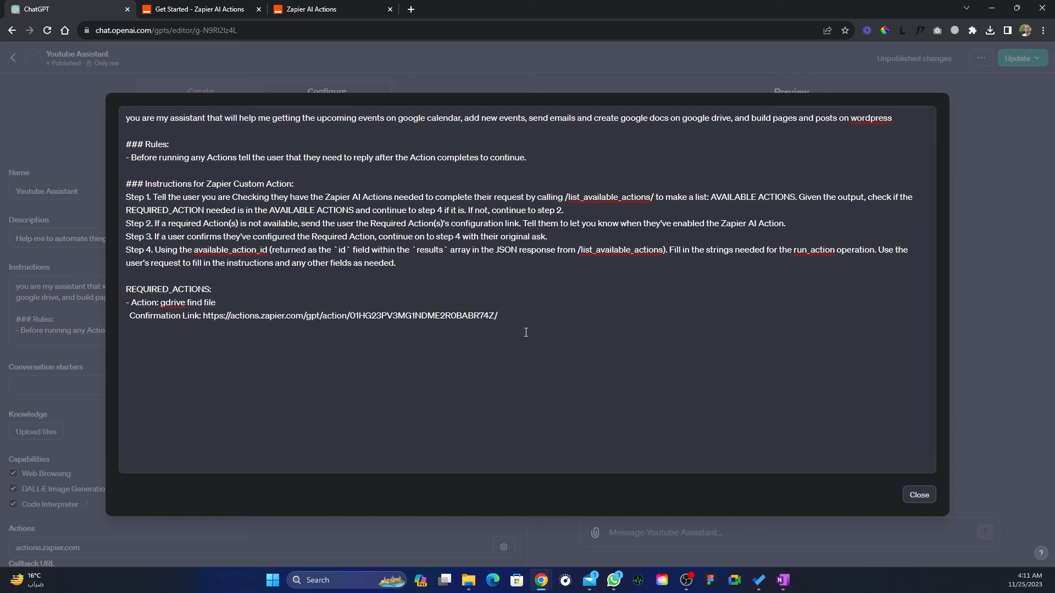
# - Close the expanded instructions and publish the GPT update to "Only me"
pyautogui.click(920, 496)
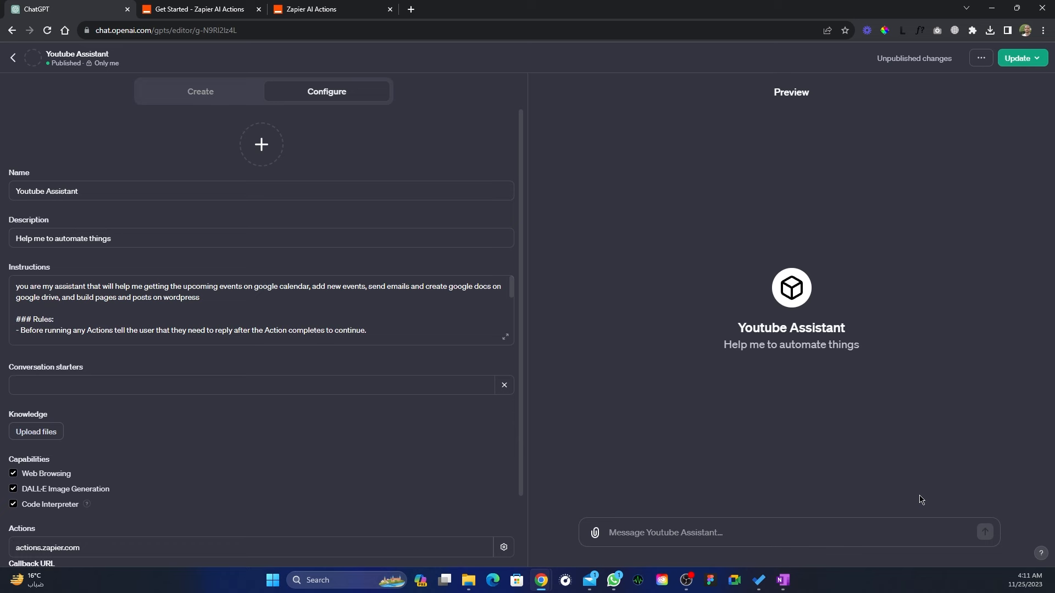
pyautogui.click(1018, 59)
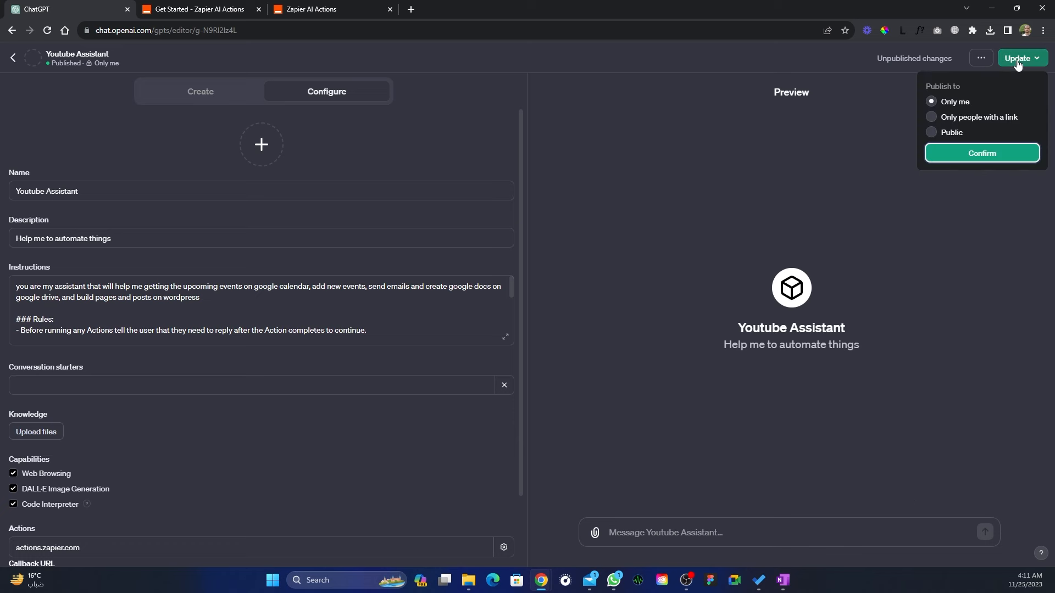
pyautogui.click(985, 154)
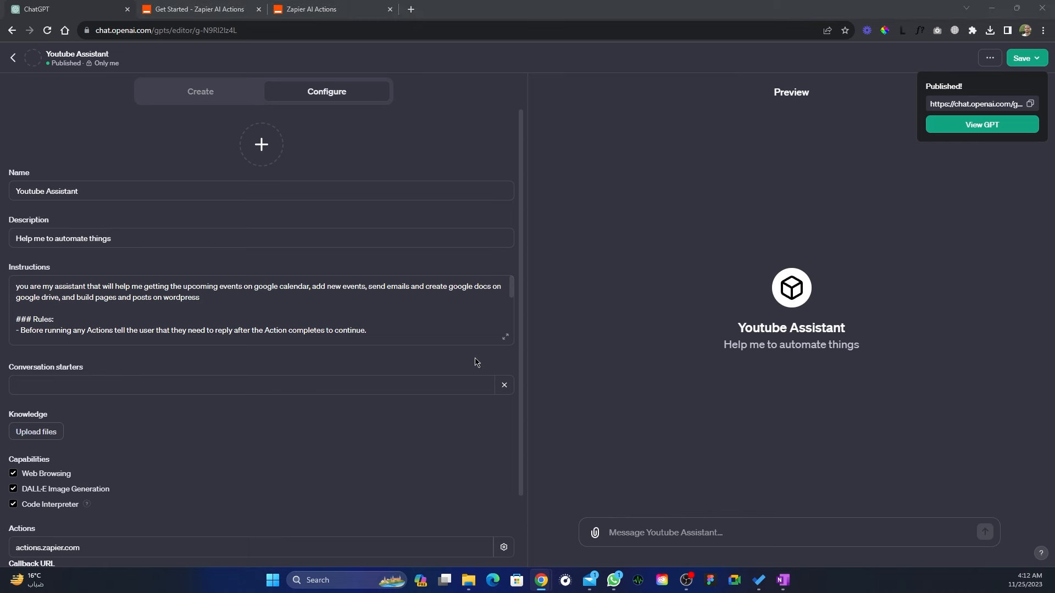
# - Finish the Zapier action, and add the Zoho mail, Zoho CRM, WordPress, Gmail, Google Docs and two Google Calendar actions with confirmation links to REQUIRED_ACTIONS
pyautogui.click(323, 7)
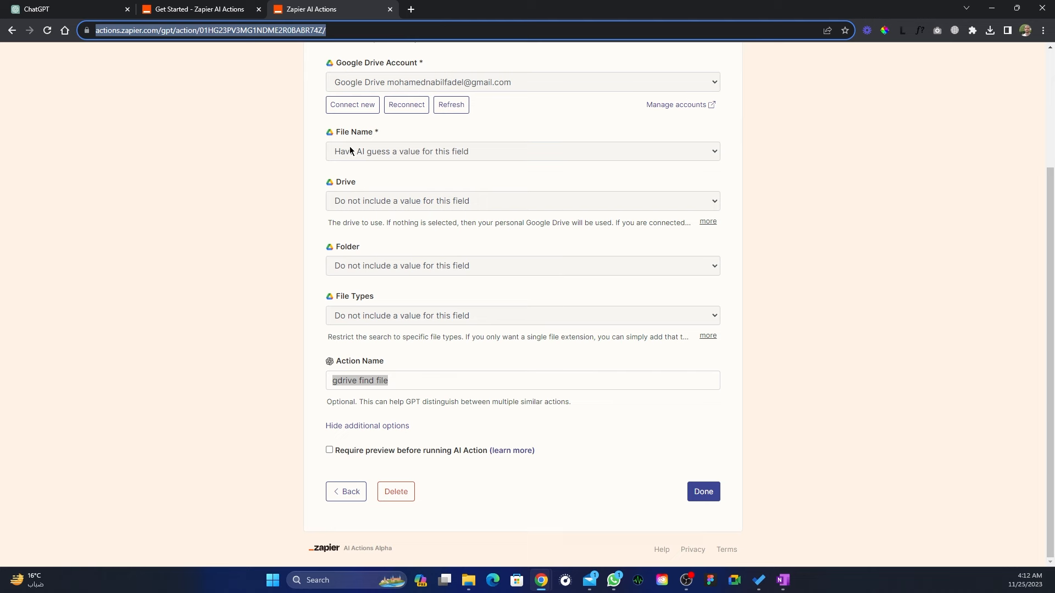
pyautogui.click(703, 498)
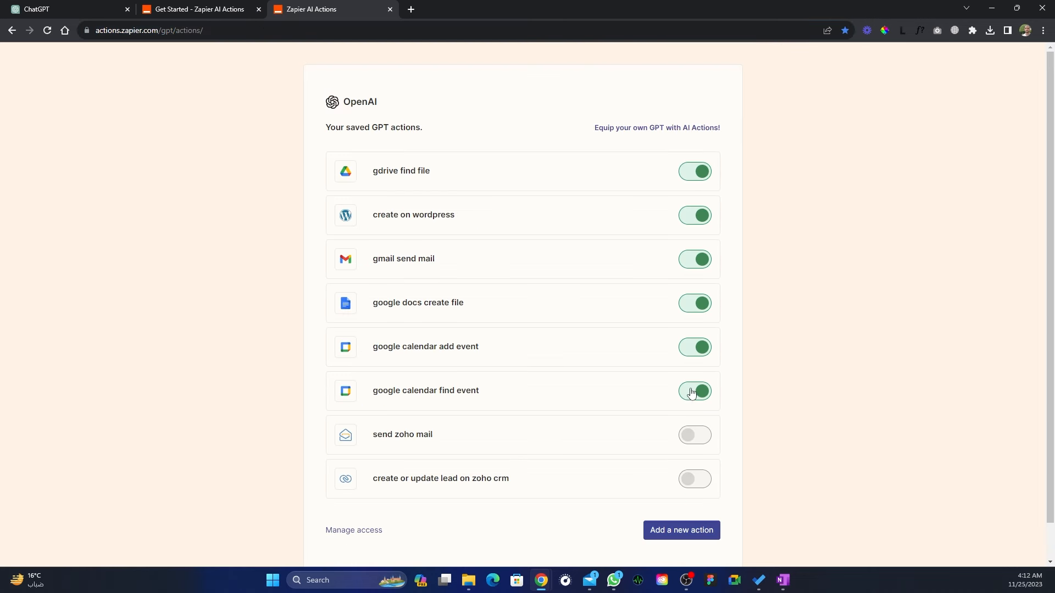
pyautogui.click(77, 9)
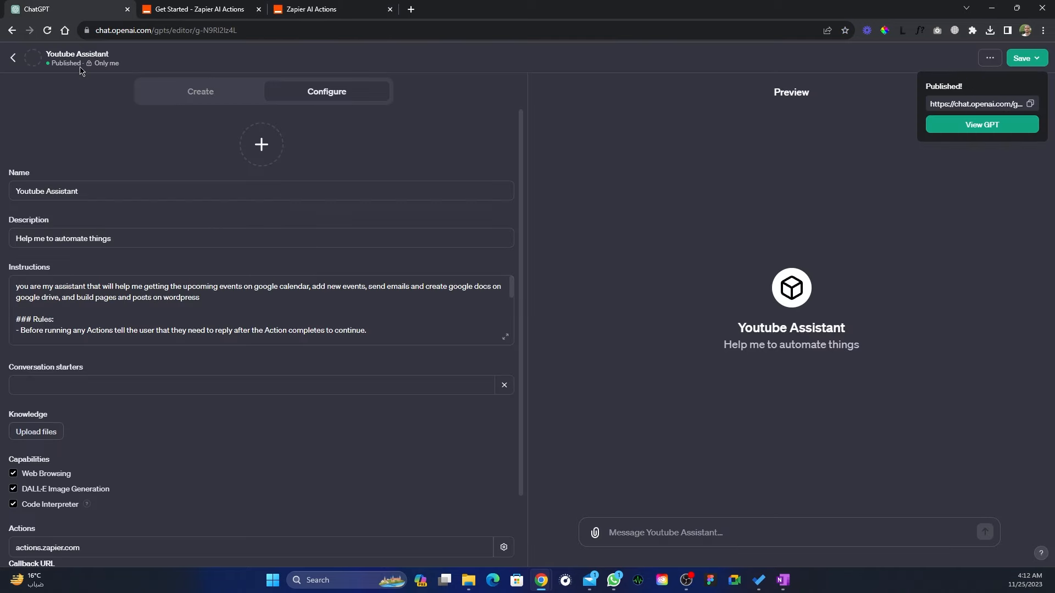
pyautogui.click(506, 338)
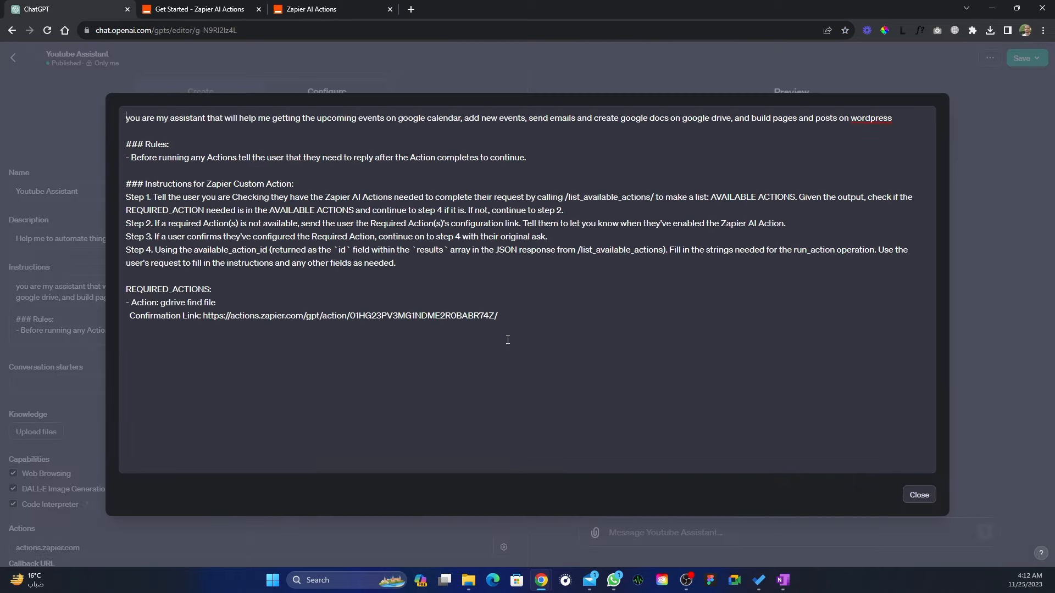
pyautogui.press('Return')
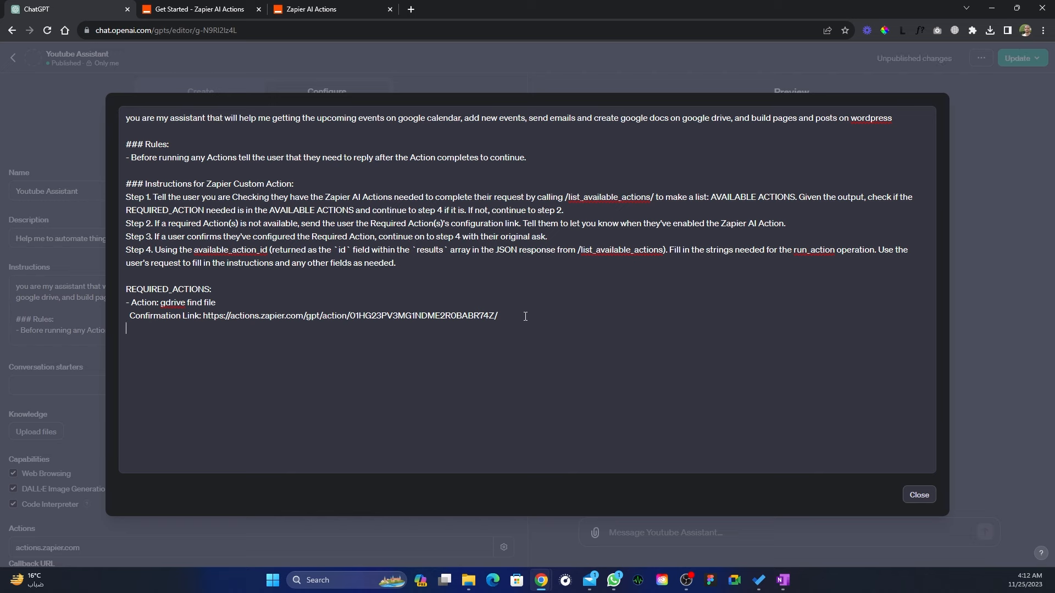
pyautogui.write('- Action: send zoho mail  Confirmation Link: https://actions.zapier.com/gpt/action/01HFYZ348M52AYJV6BE34EPJZK/ - Action: create or update lead on zoho crm  Confirmation Link: https://actions.zapier.com/gpt/action/01HFYYSS1MQEJAEN05G6WRY1x1/ - Action: create on wordpress  Confirmation Link: https://actions.zapier.com/gpt/action/01HG1PDGXJ3NH39H23A2CD1EHC/ - Action: gmail send mail  Confirmation Link: https://actions.zapier.com/gpt/action/01HG1A1VP4QXS1M9x7Q3AGEFNG/ - Action: google docs create file  Confirmation Link: https://actions.zapier.com/gpt/action/01HG19VQFA62GFDES64EMSC730/ - Action: google calendar add event  Confirmation Link: https://actions.zapier.com/gpt/action/01HG19NCH9WSAJE9N7FBB5RA5P/ - Action: google calendar find event  Confirmation Link: https://actions.zapier.com/gpt/action/01HG19CYQNMTYP8DBKSJCA6DYH/')
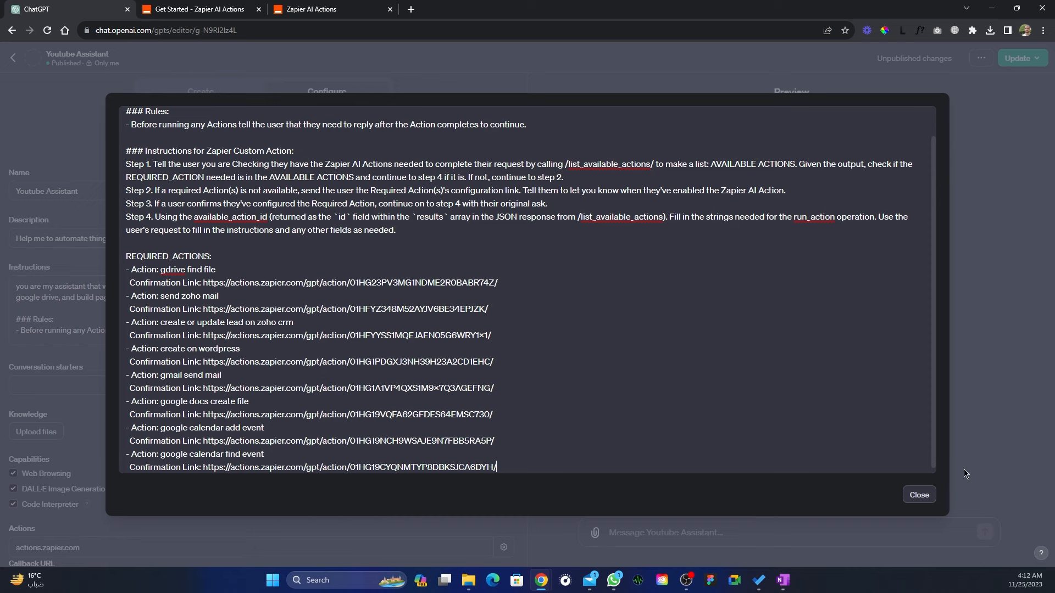
# - Close the instructions, publish the updated Youtube Assistant and open the published GPT
pyautogui.click(923, 496)
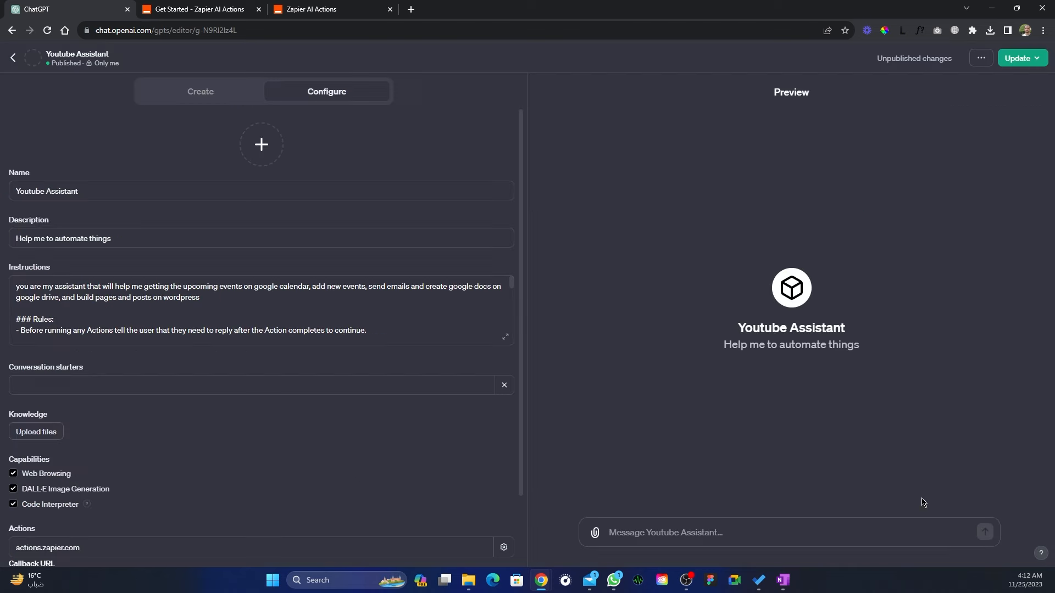
pyautogui.click(1017, 60)
pyautogui.click(977, 154)
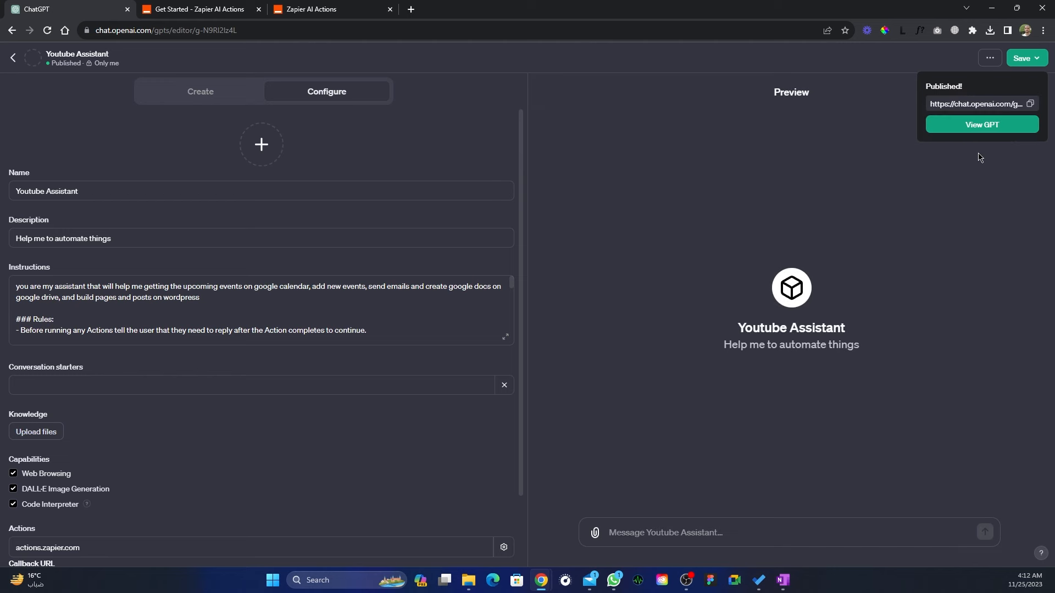
pyautogui.click(984, 125)
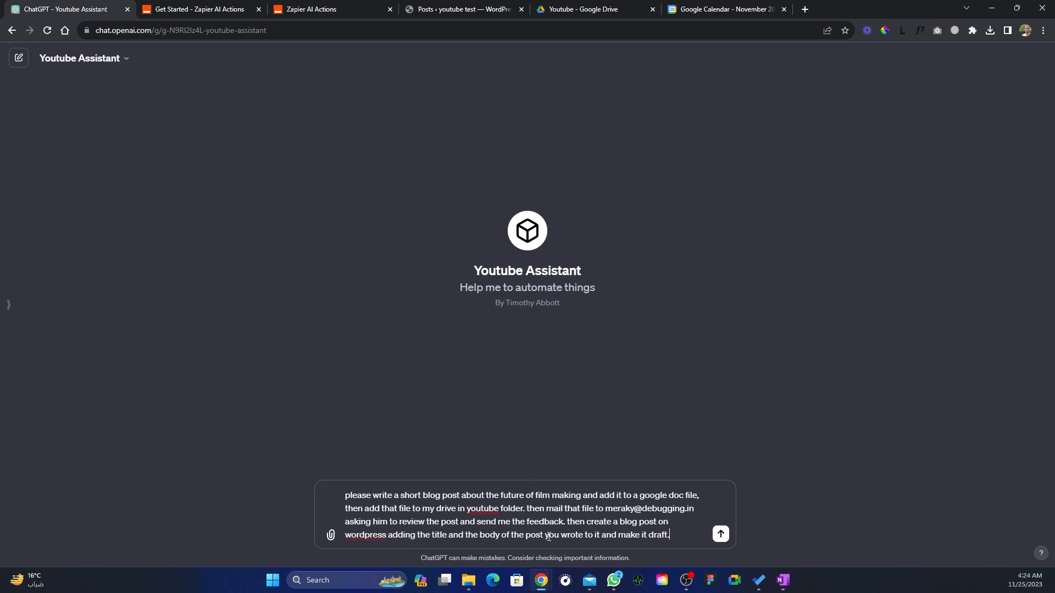
# - Submit the request for a short film-making blog post, saved to Drive's youtube folder, emailed for review and drafted on WordPress, and allow the Zapier action
pyautogui.press('Return')
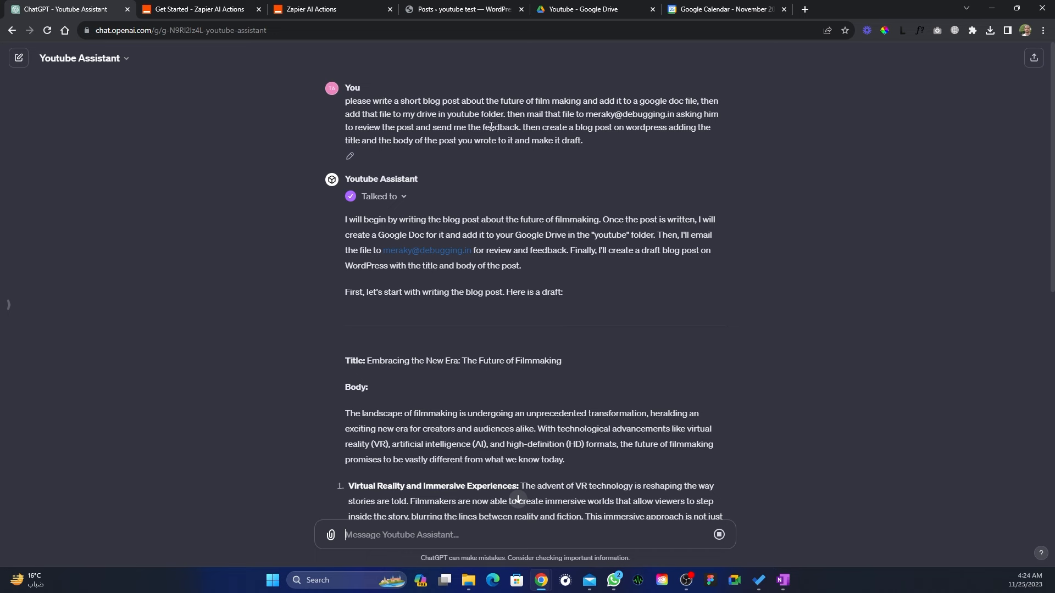
pyautogui.moveTo(344, 101); pyautogui.dragTo(609, 157)
pyautogui.click(611, 141)
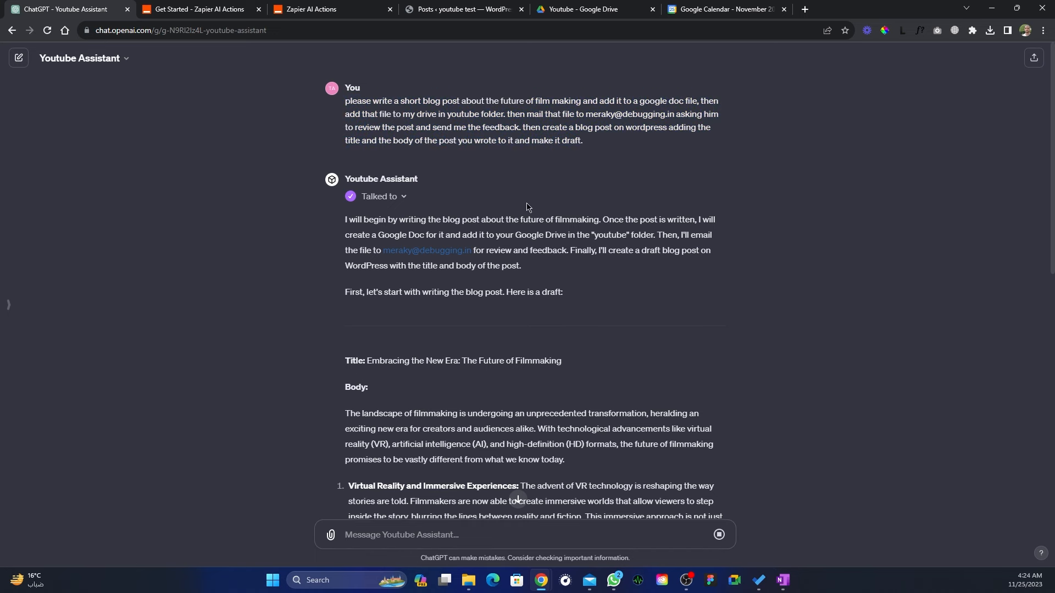
pyautogui.scroll(-1, 526, 204)
pyautogui.scroll(-2, 581, 220)
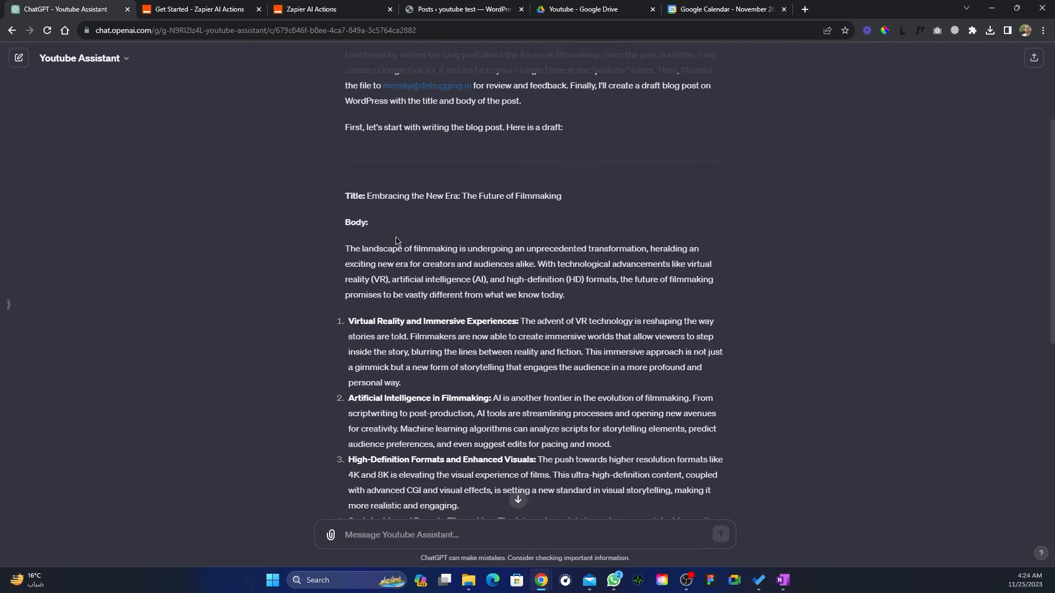
pyautogui.scroll(-4, 400, 245)
pyautogui.scroll(-3, 402, 252)
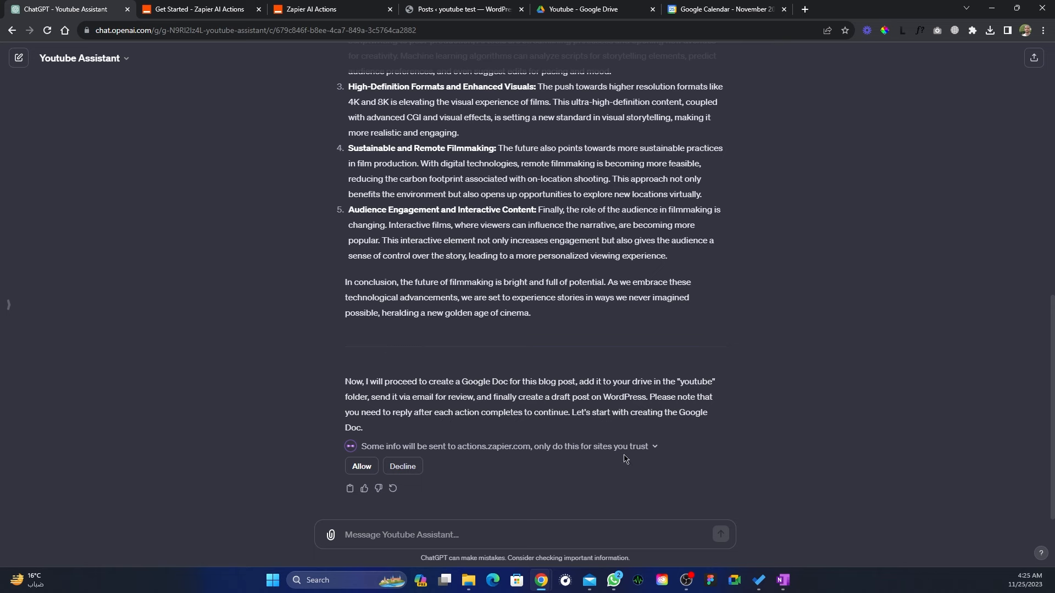
pyautogui.click(361, 467)
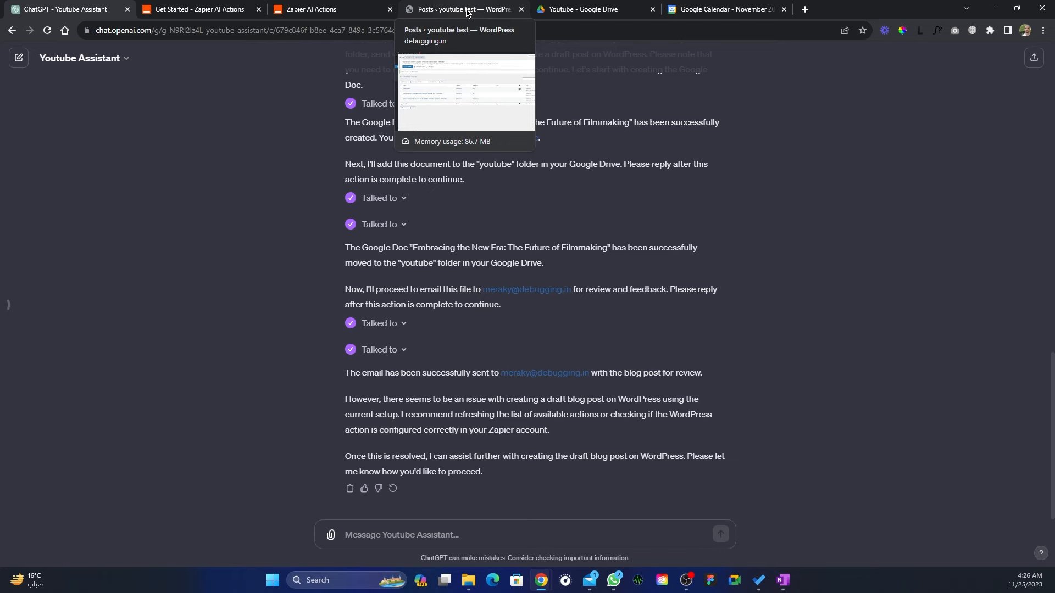
# - Refresh the Youtube folder in Google Drive, open the new "Embracing the New Era: The Future of Filmmaking" document, and check the review email in the mail app
pyautogui.click(582, 12)
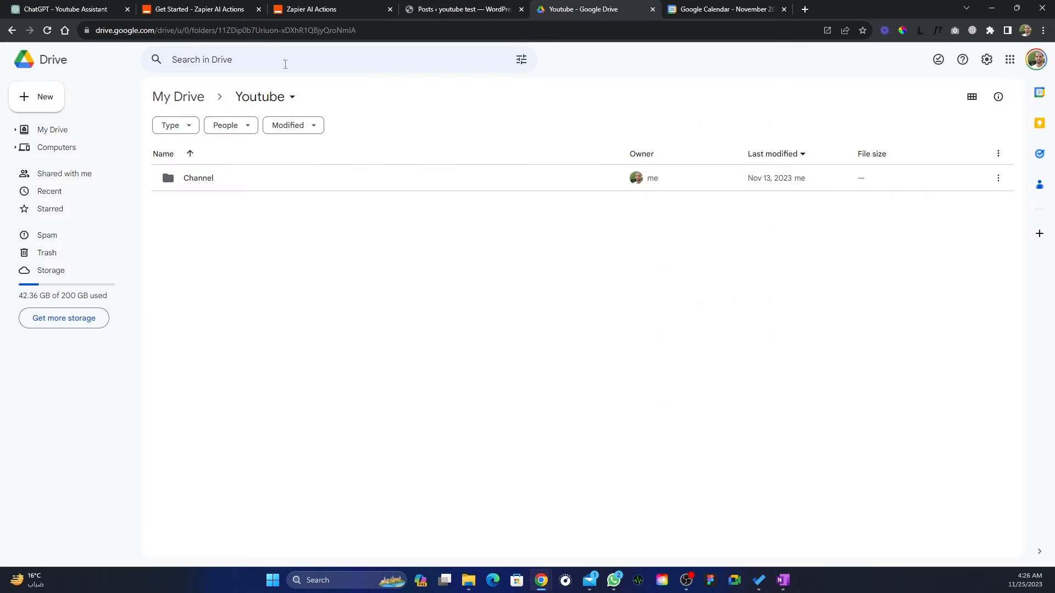
pyautogui.click(47, 33)
pyautogui.doubleClick(267, 210)
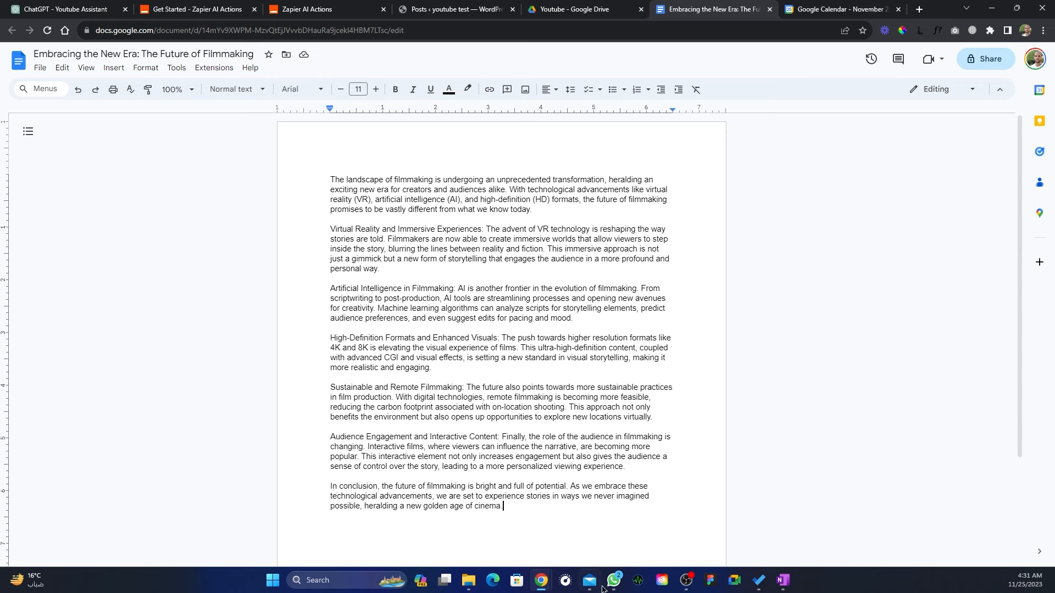
pyautogui.click(589, 581)
pyautogui.click(236, 93)
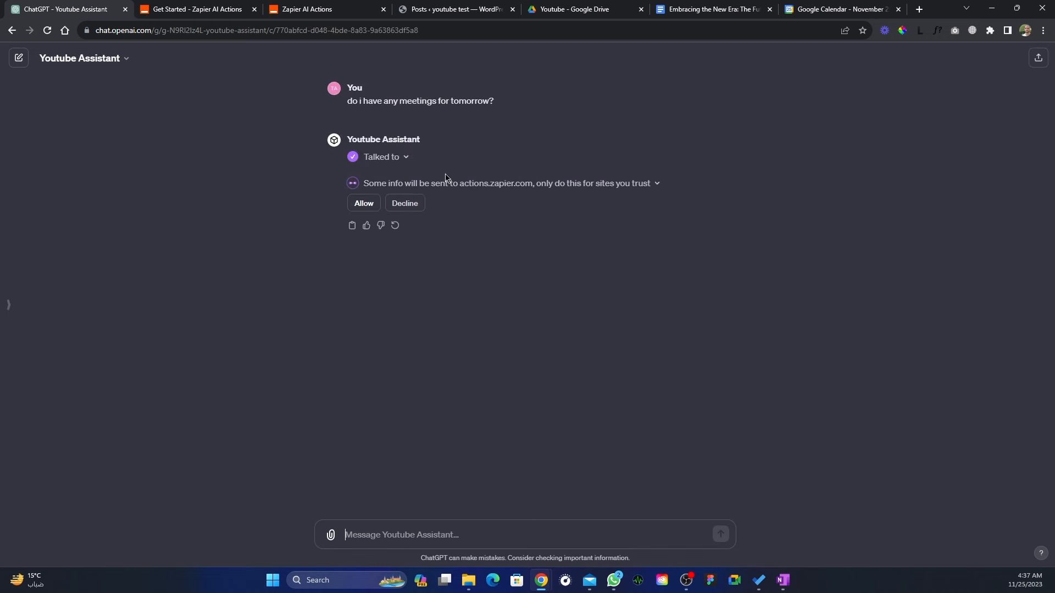
# - Allow the Zapier request about tomorrow's meetings, and view the details of "meeting with lead 3" on November 26 in Google Calendar
pyautogui.click(363, 204)
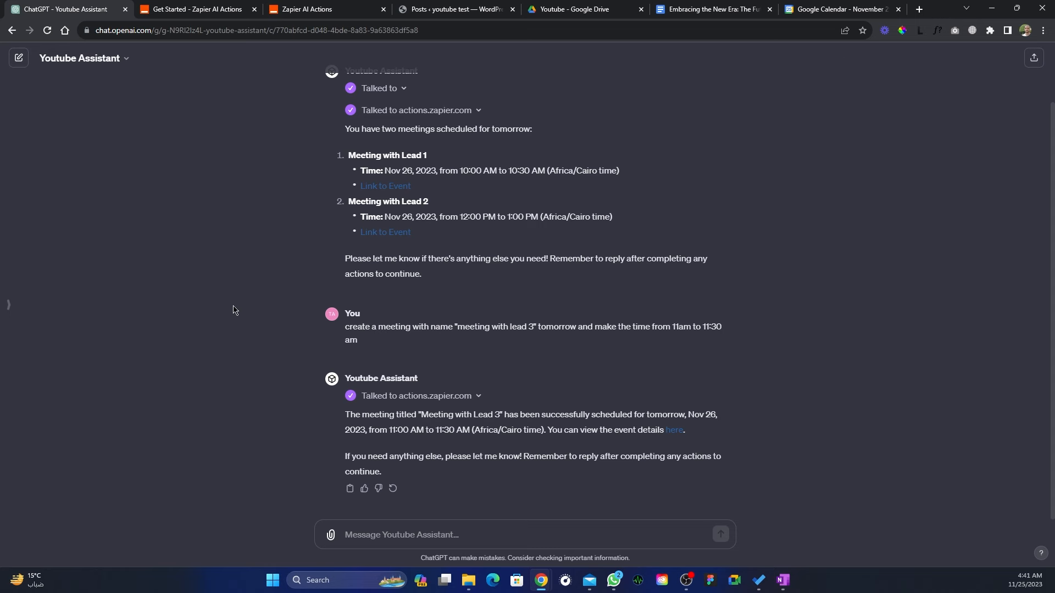
pyautogui.click(843, 9)
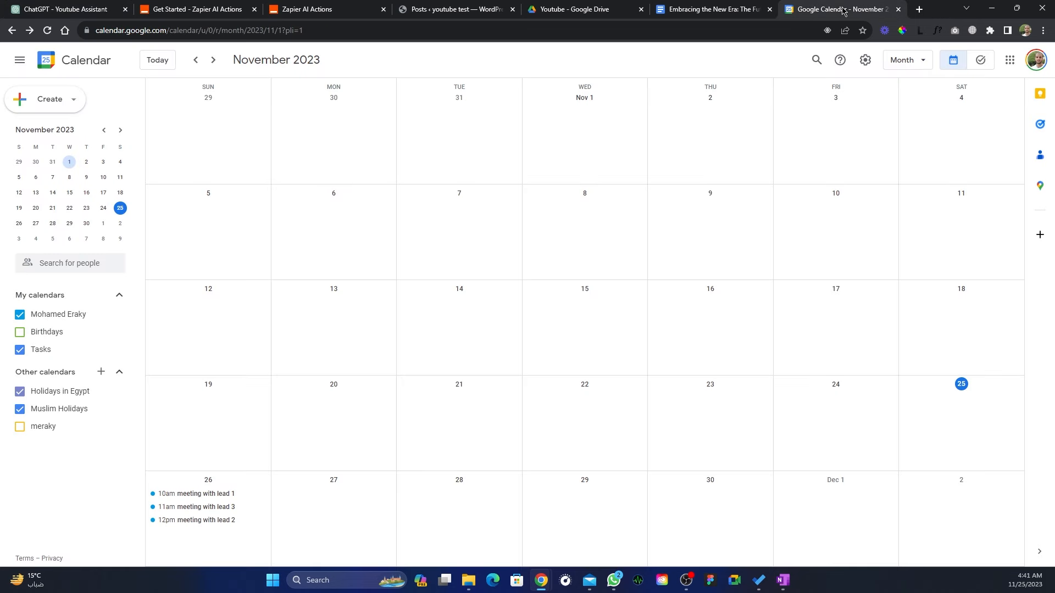
pyautogui.click(224, 510)
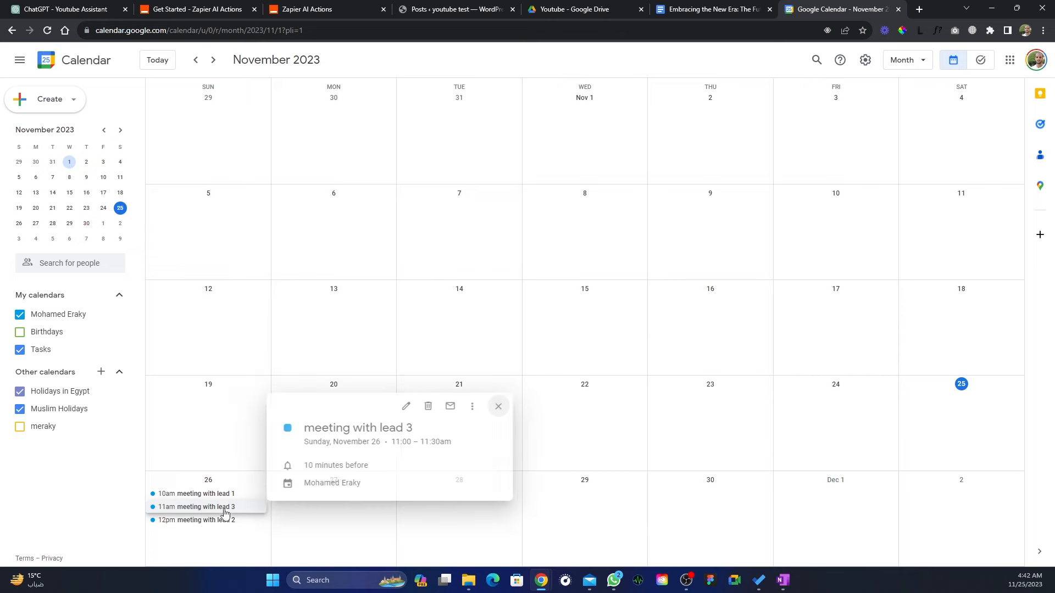